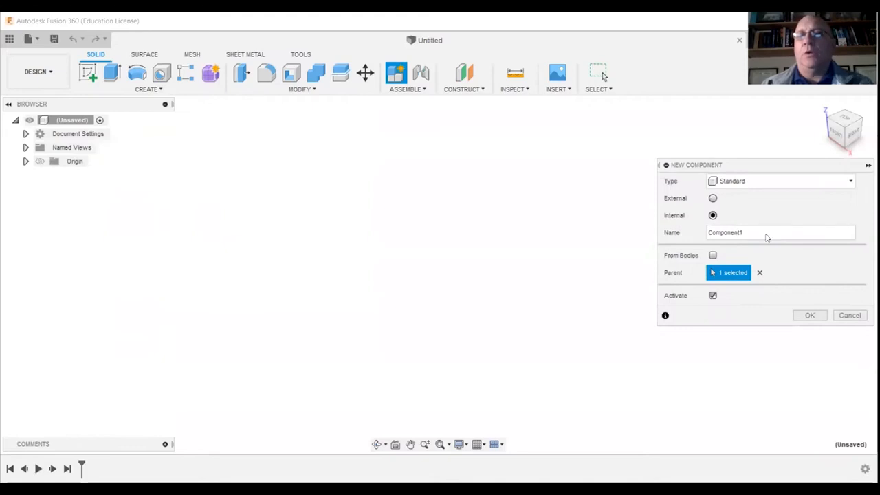
Create an internal standard component named Snowflake and start a sketch on its front (XZ) plane.
text(Snowflake)
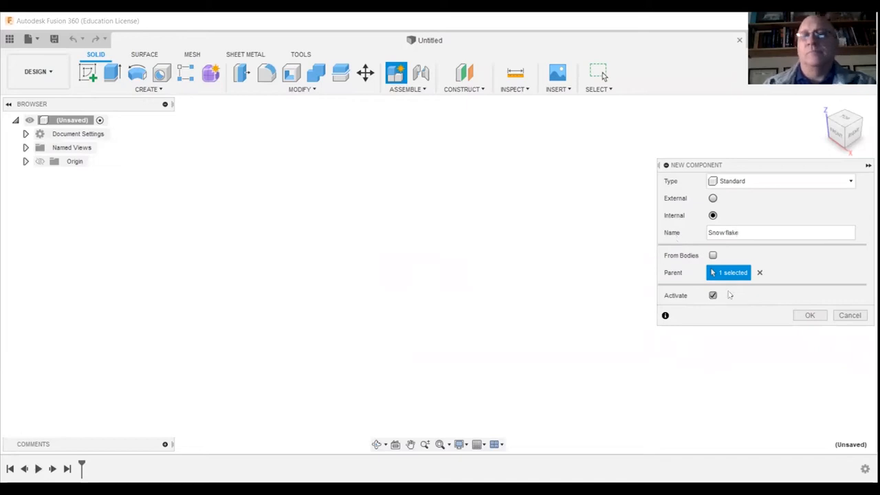
click(809, 316)
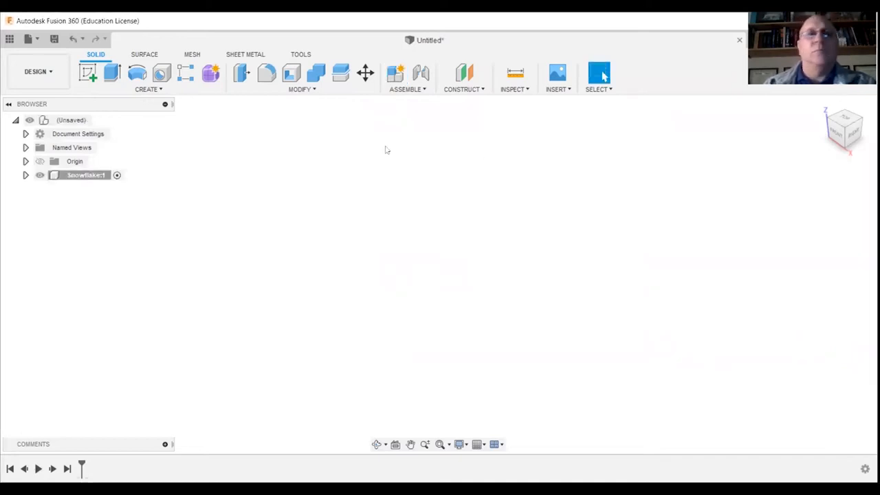
click(85, 72)
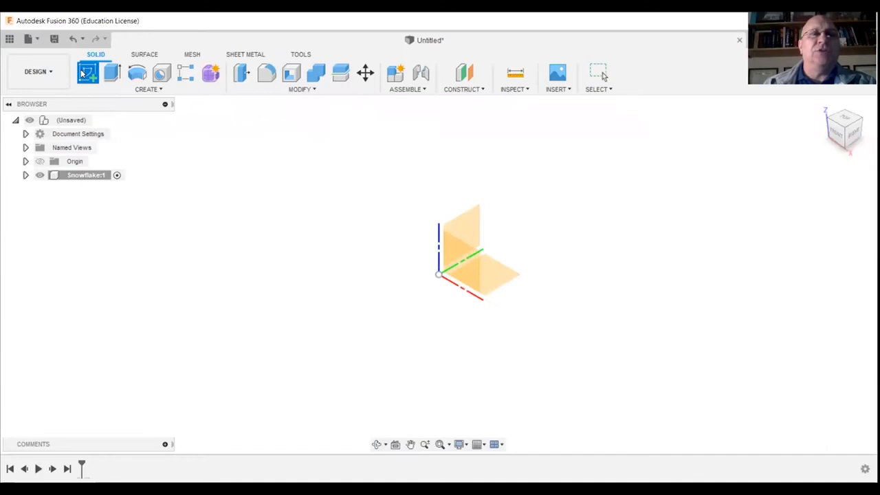
click(464, 269)
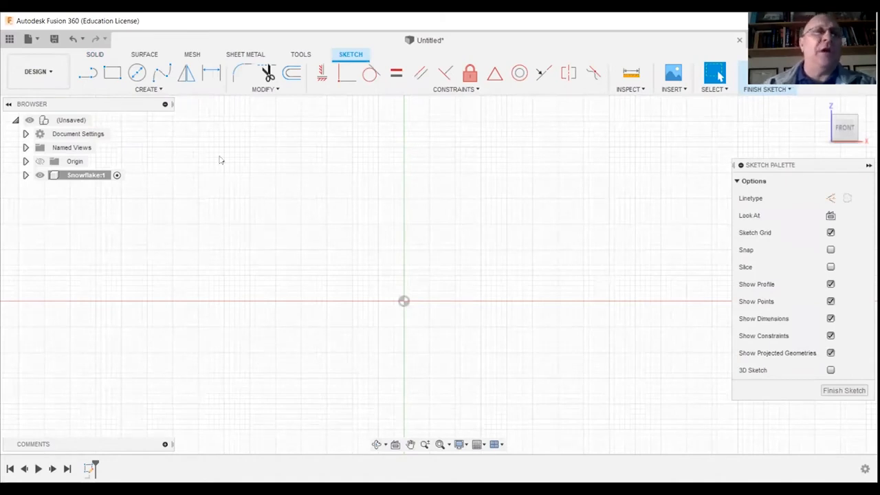
Sketch a center rectangle from the origin, 2.8 in wide and 2.8 in high.
click(160, 90)
mouse_move(155, 114)
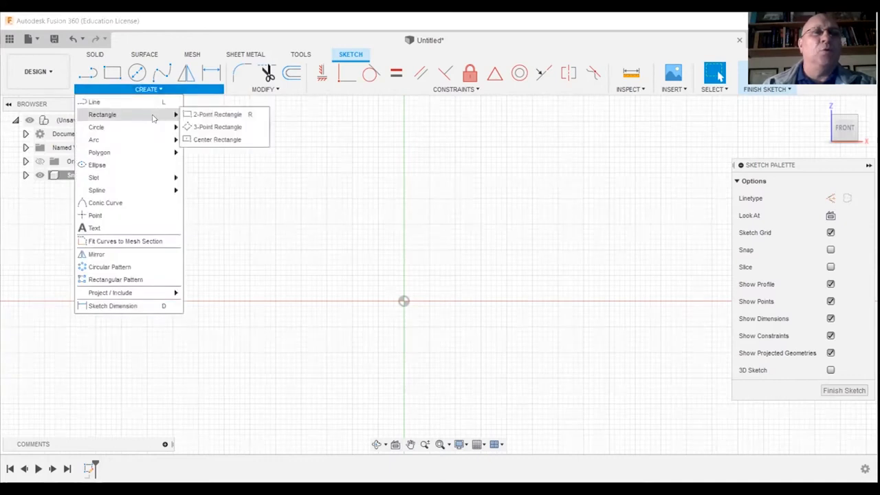
click(217, 139)
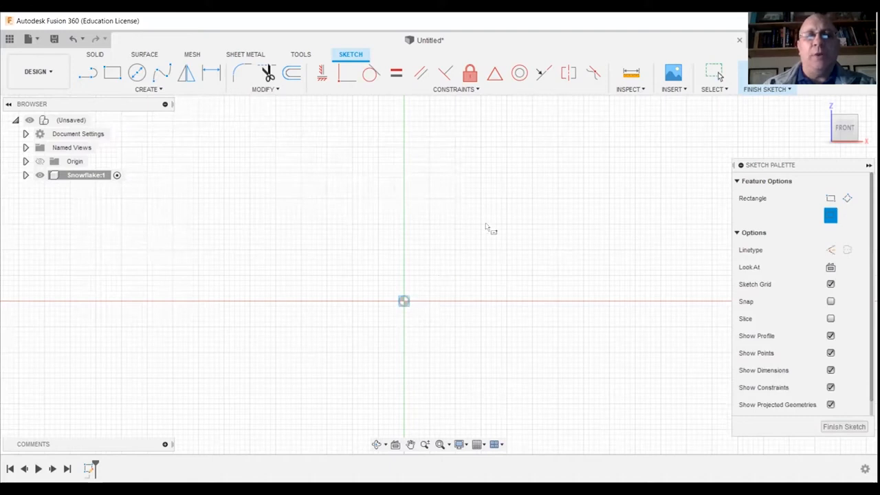
text(2.8)
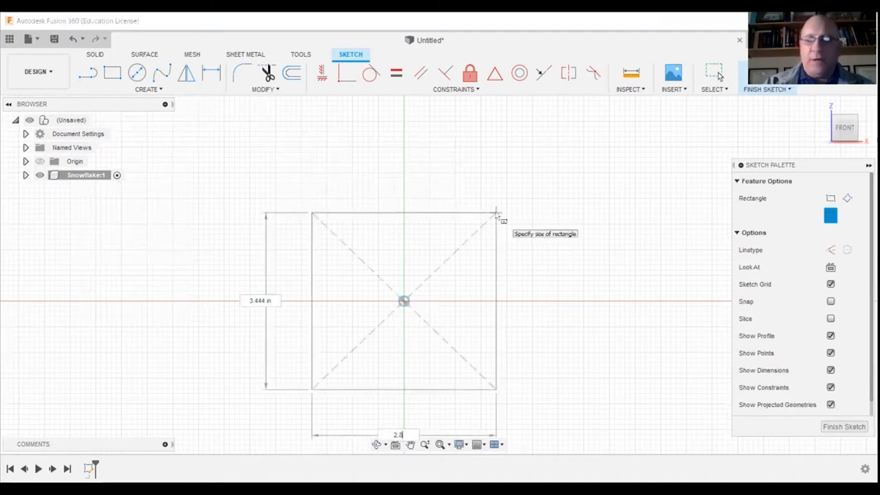
key(Tab)
text(2.8)
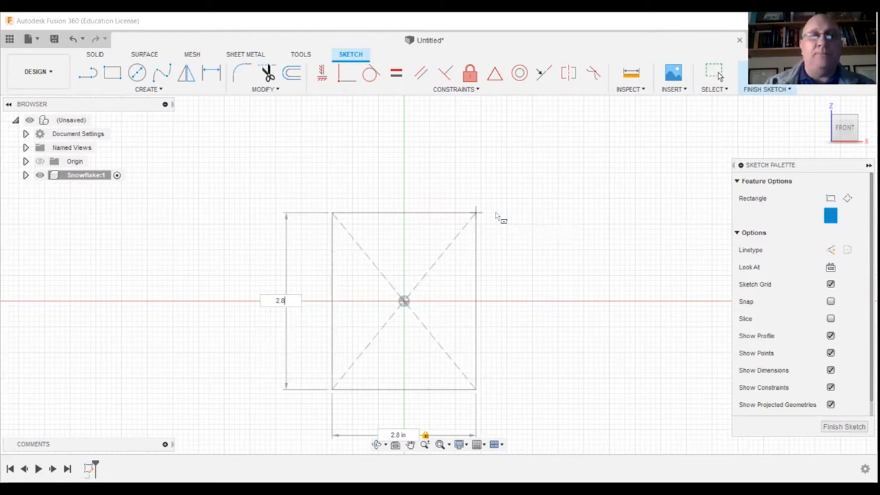
key(Tab)
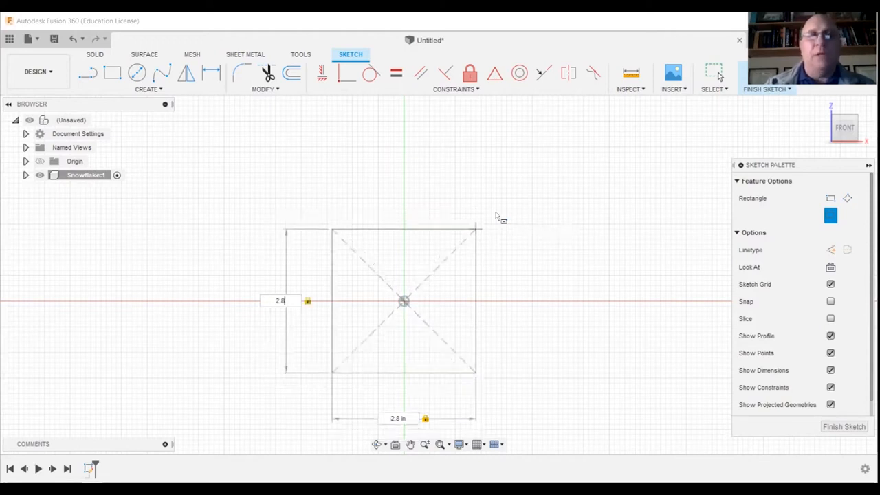
key(Return)
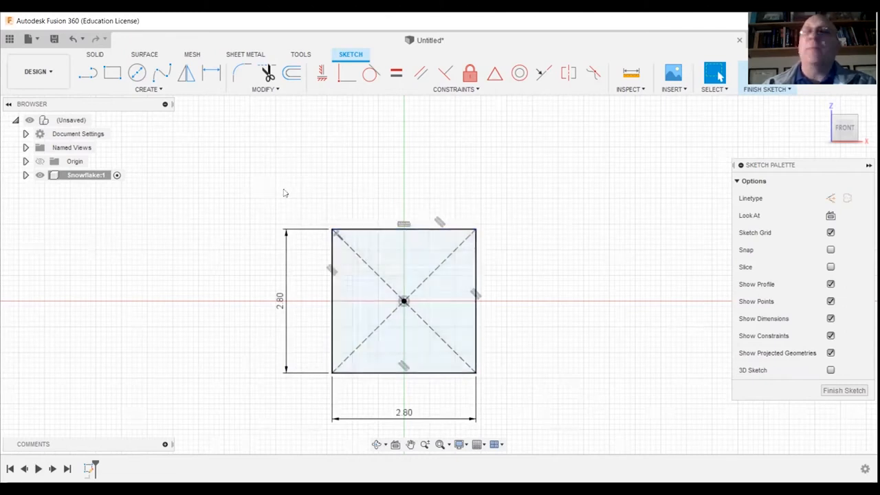
Convert all lines of the square to construction geometry.
drag(291, 178, 525, 409)
right_click(376, 235)
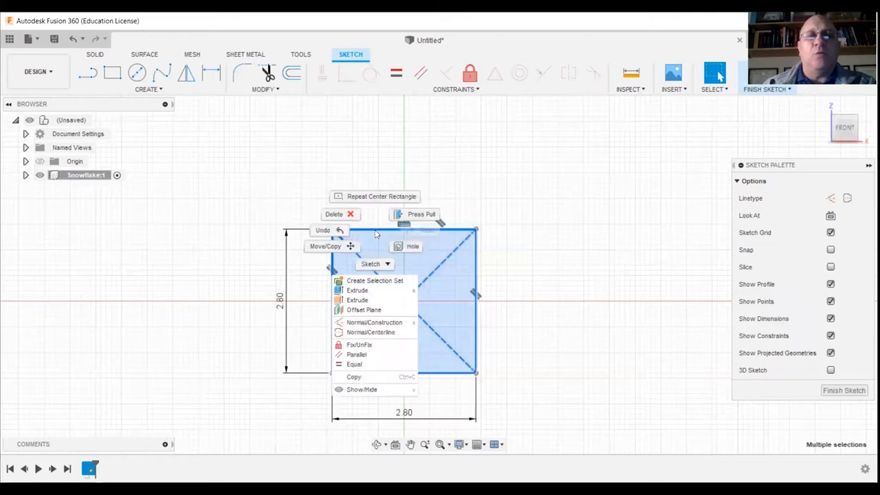
click(371, 322)
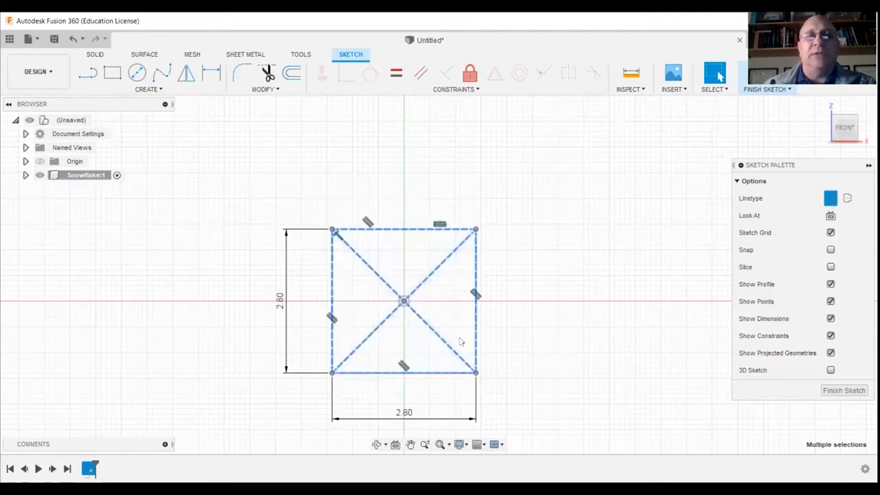
Draw a vertical line about 1.6 in long from the origin past the square's upper edge and make it construction geometry.
scroll(419, 353, up, 4)
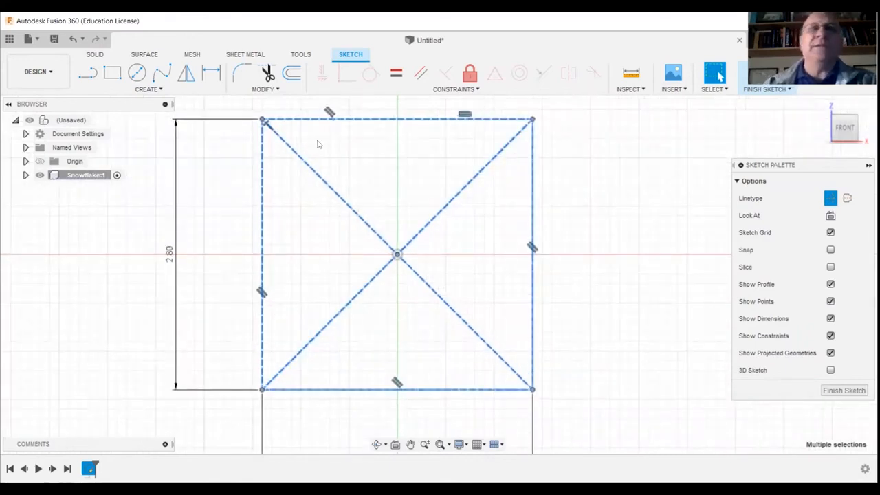
click(87, 76)
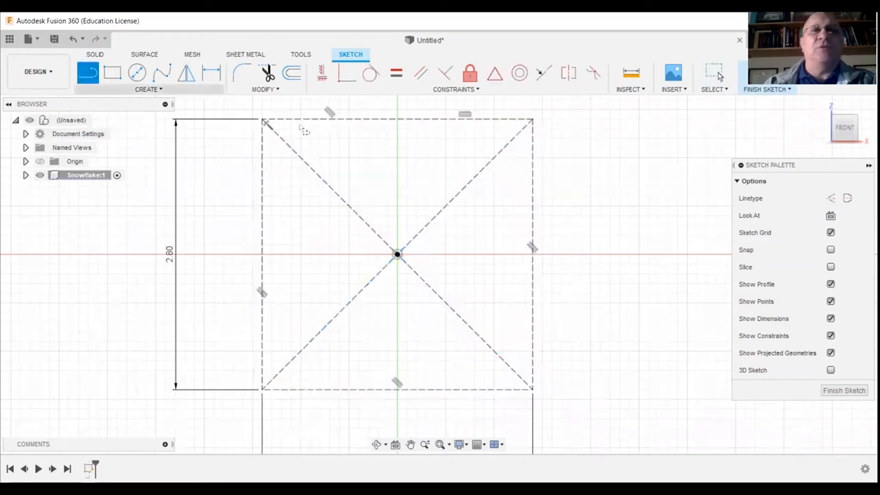
click(397, 99)
right_click(397, 100)
click(432, 99)
click(395, 166)
right_click(396, 167)
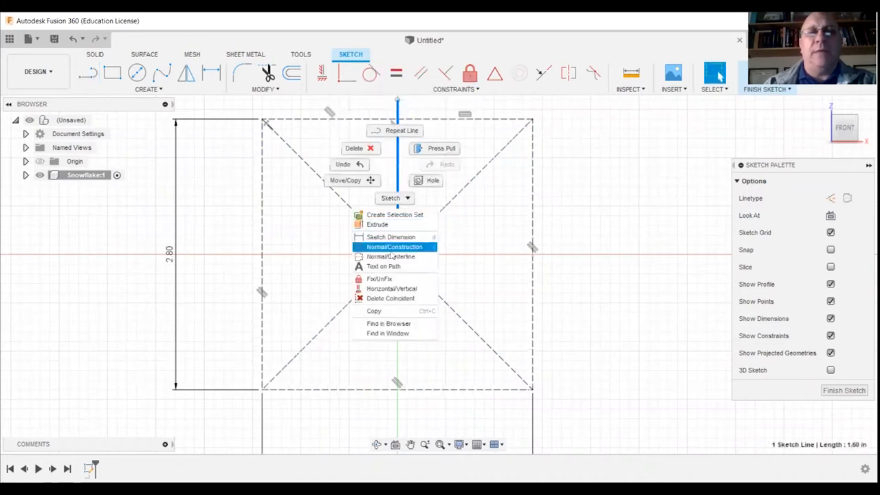
click(394, 247)
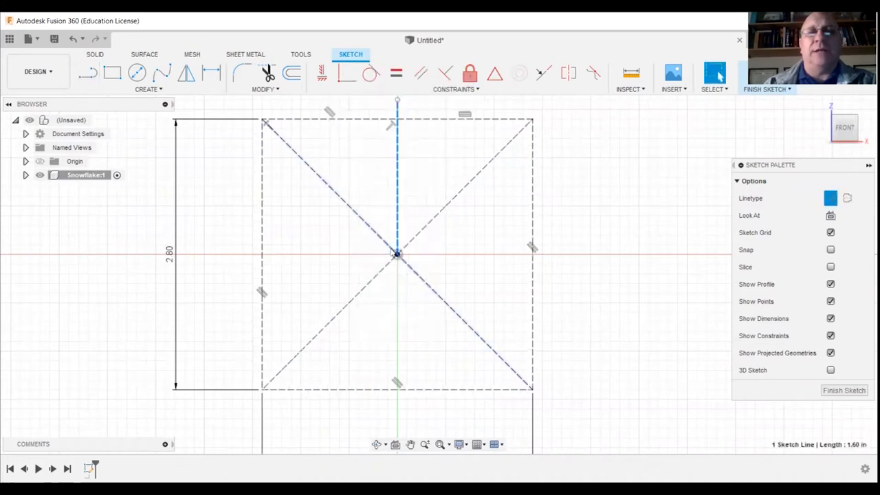
click(604, 222)
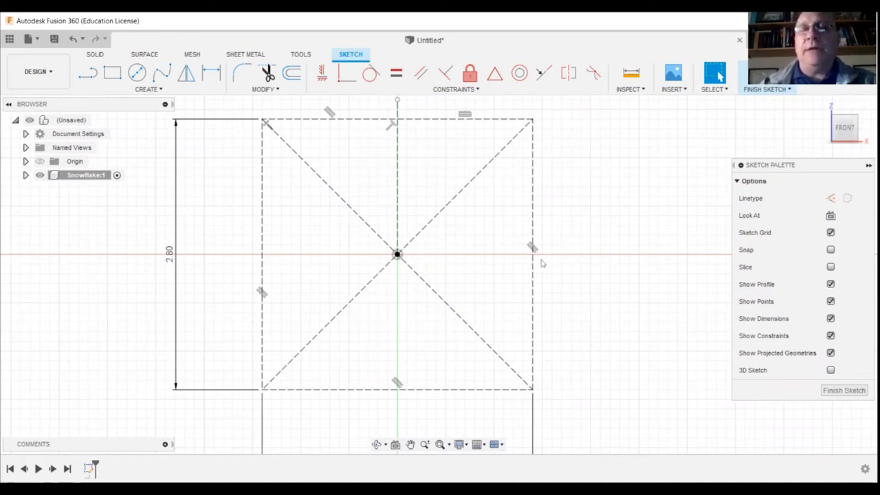
Insert the snowflake coloring image from the computer as a canvas on the XZ plane.
click(683, 90)
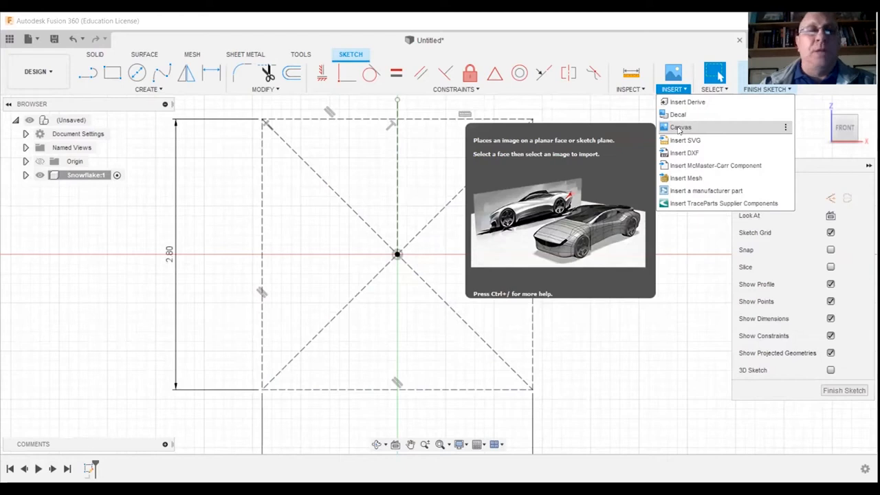
click(679, 129)
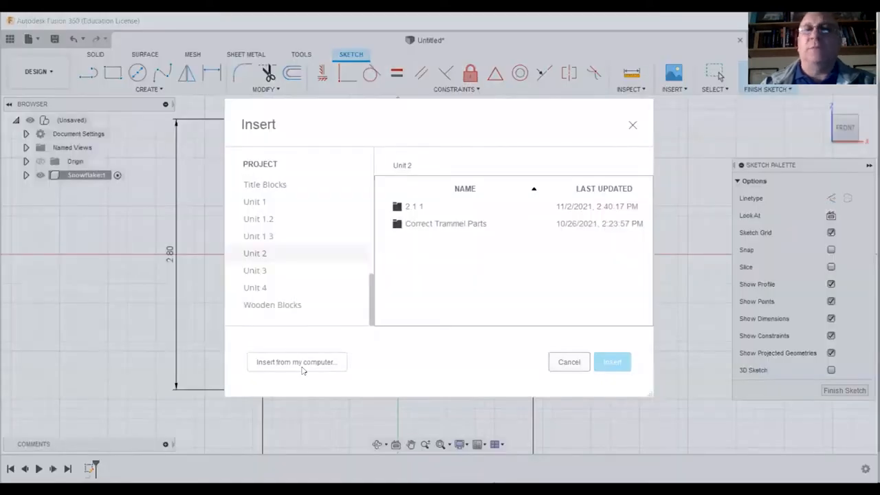
click(302, 362)
click(156, 161)
click(340, 287)
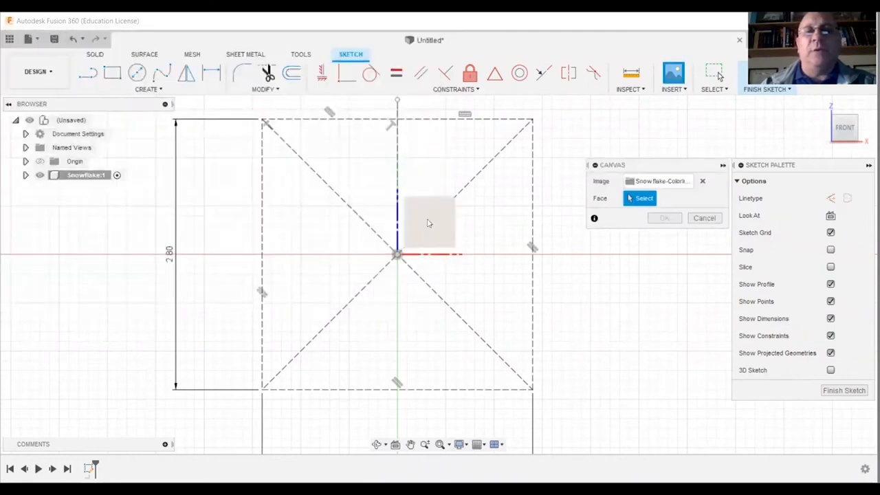
click(454, 281)
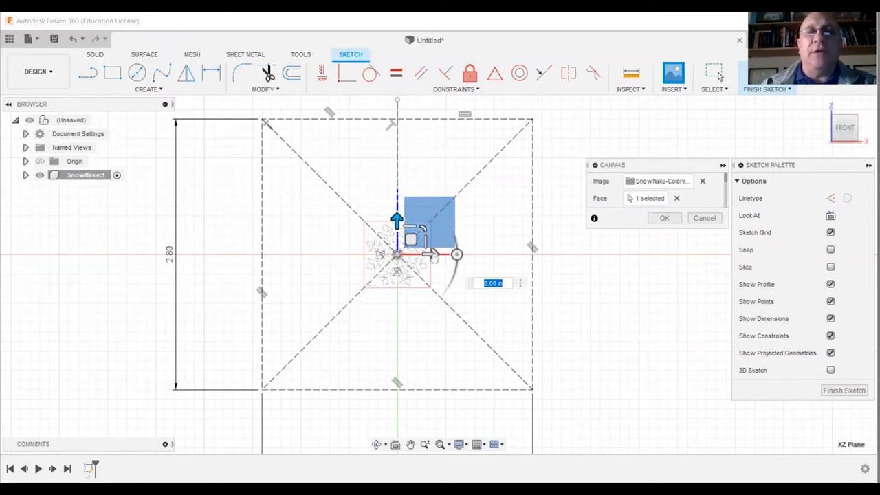
Scale the snowflake canvas by about 4.193 to fill the square and shift it about 0.028 in along X to center it.
drag(423, 227, 581, 120)
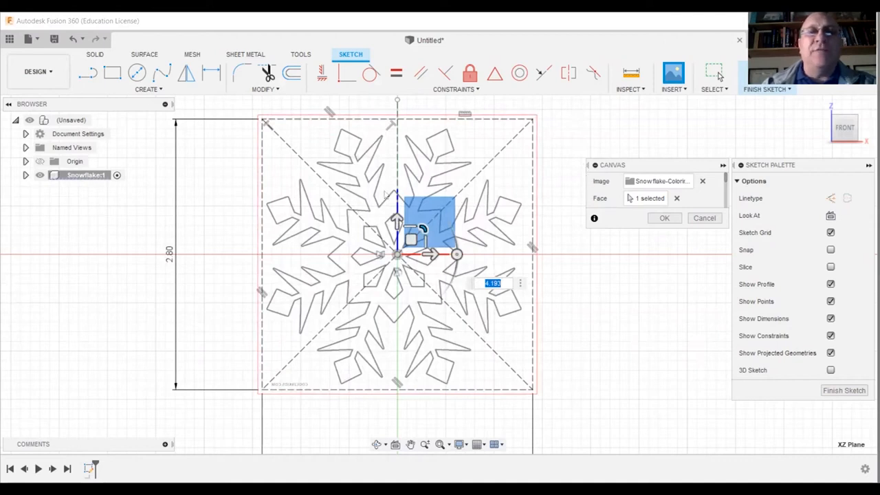
scroll(395, 195, up, 5)
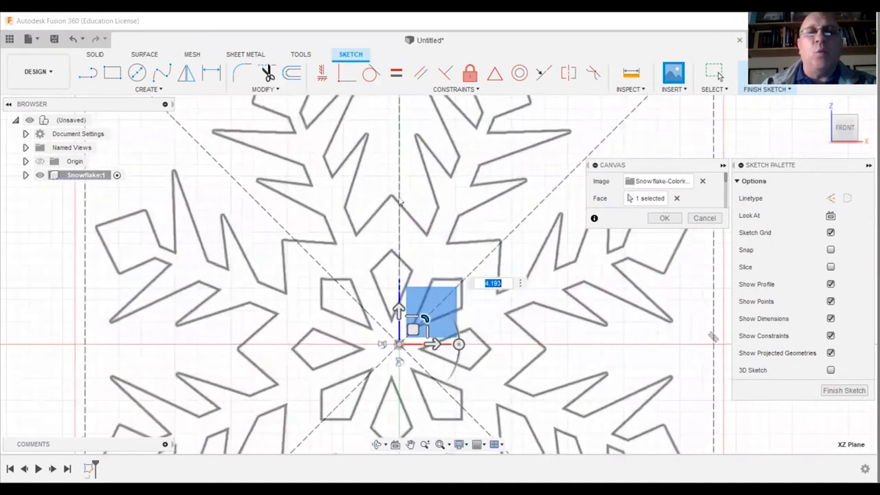
scroll(438, 269, down, 2)
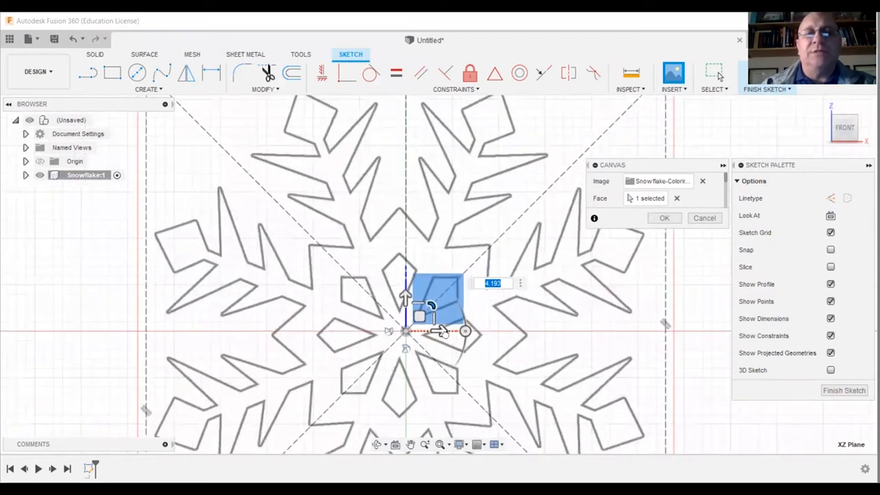
drag(440, 331, 446, 331)
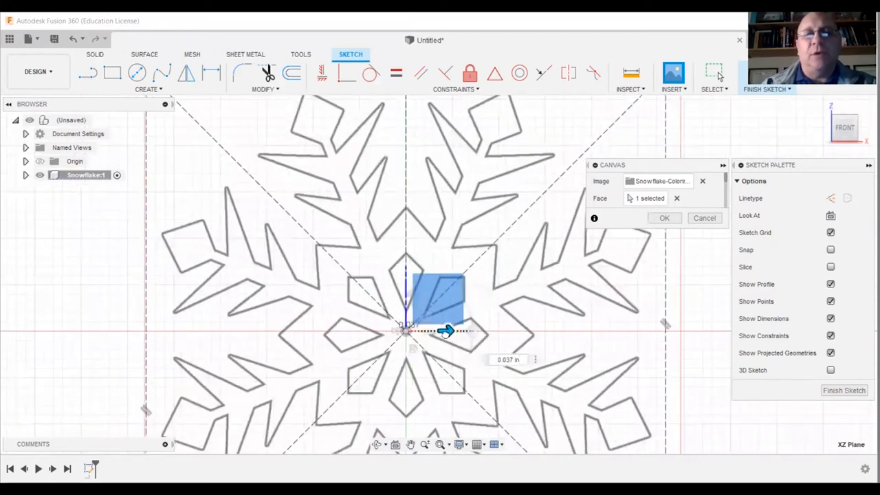
drag(446, 333, 443, 332)
scroll(556, 226, down, 2)
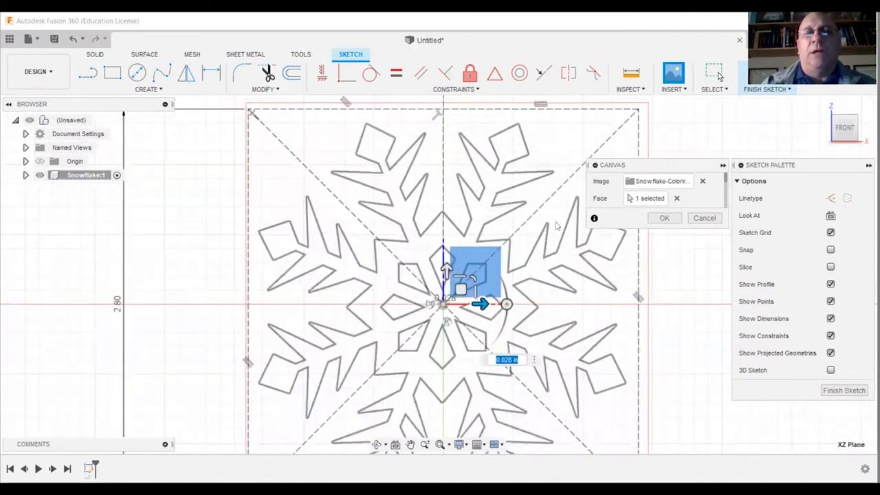
scroll(424, 230, down, 2)
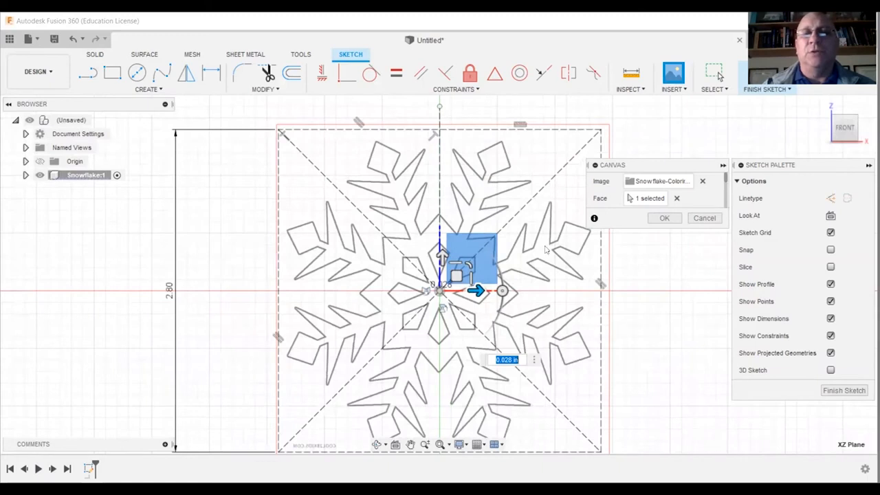
click(662, 218)
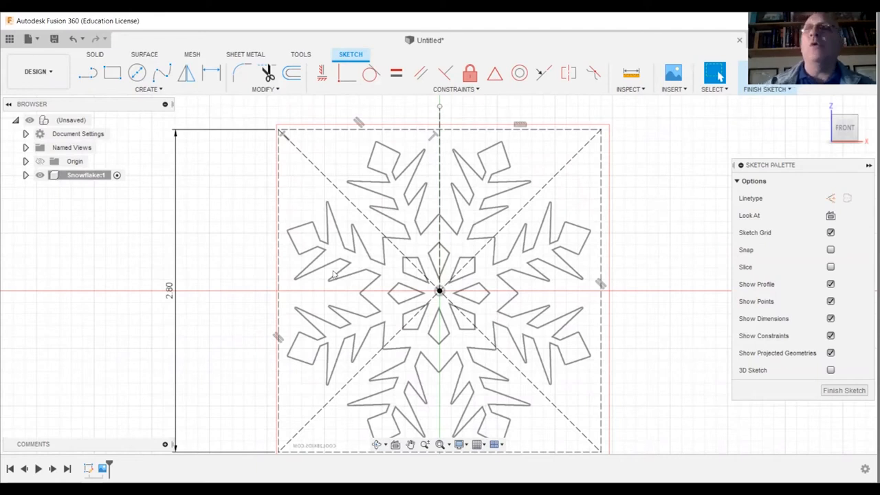
Draw a slanted line about 1.749 in long from the origin through the snowflake's upper-right arm and make it construction geometry.
click(87, 72)
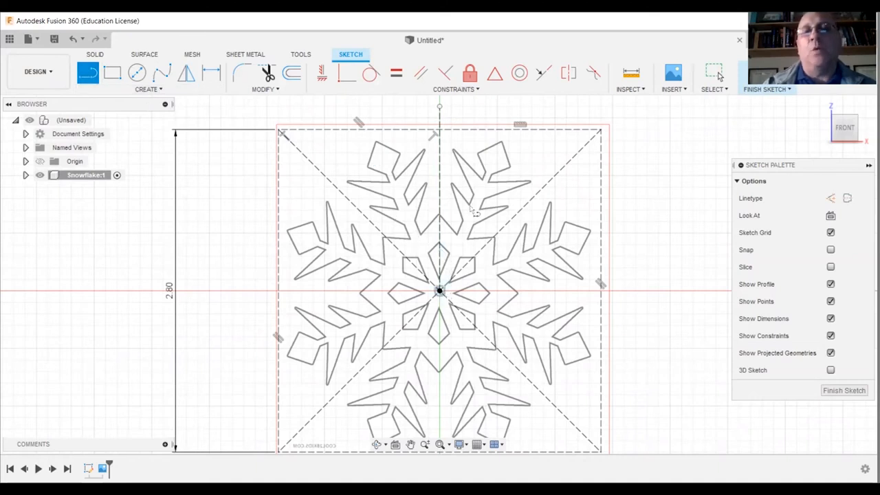
right_click(519, 108)
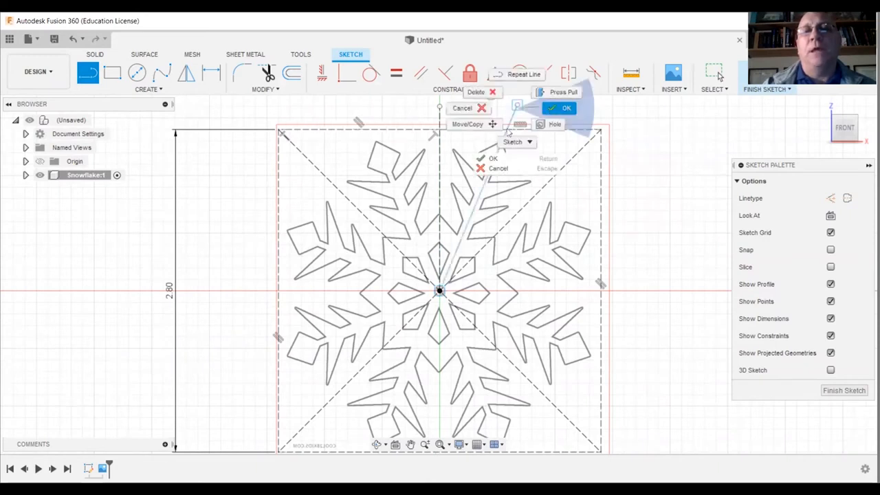
click(550, 108)
right_click(506, 134)
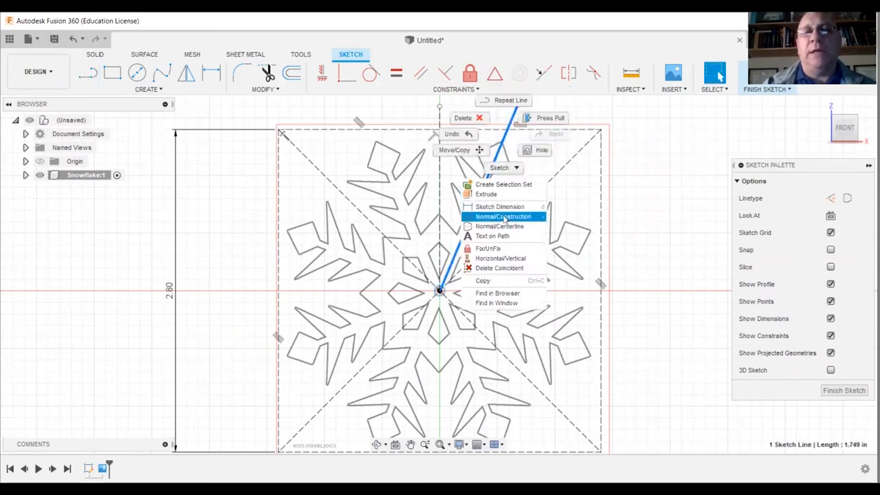
click(504, 216)
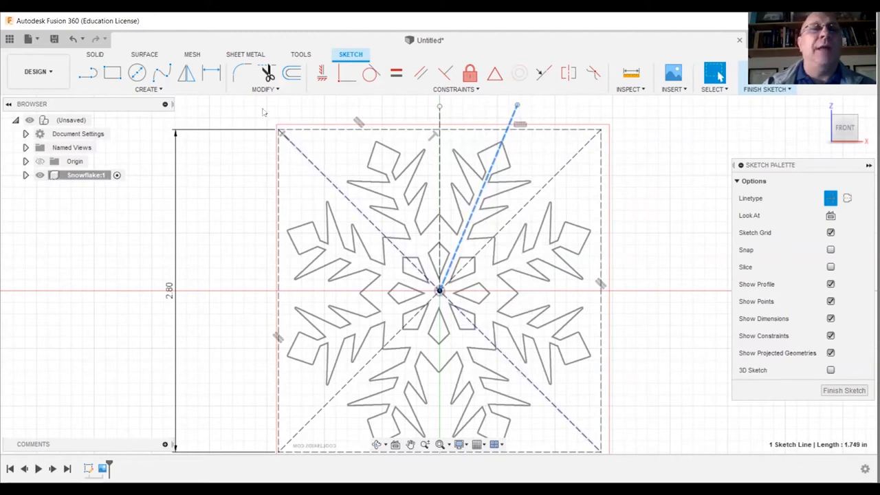
Dimension the angle between the vertical and slanted construction lines as 45/2 degrees.
click(214, 76)
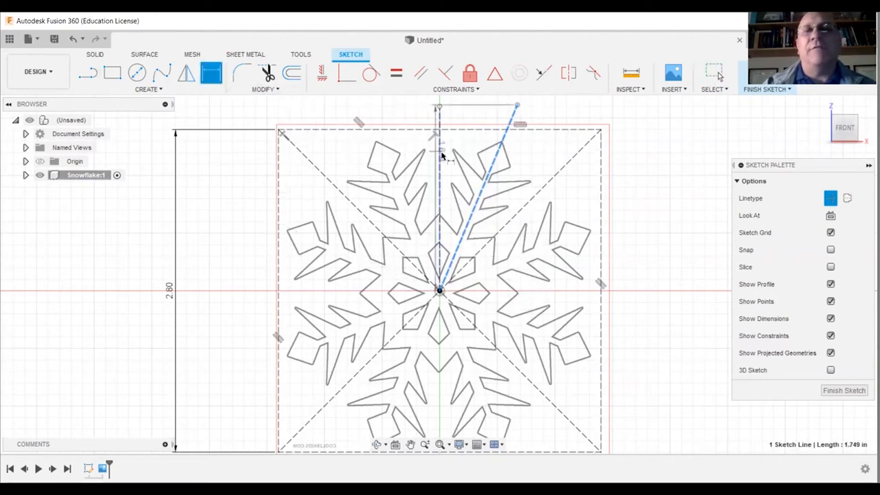
click(440, 156)
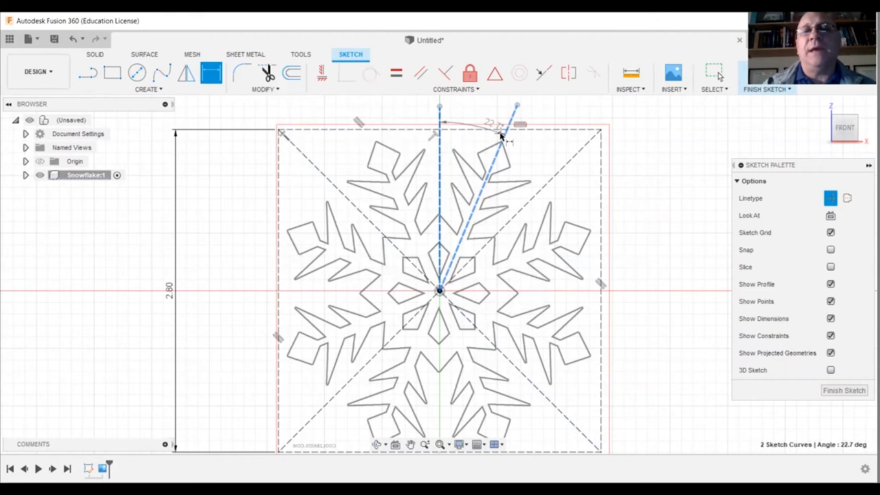
click(486, 119)
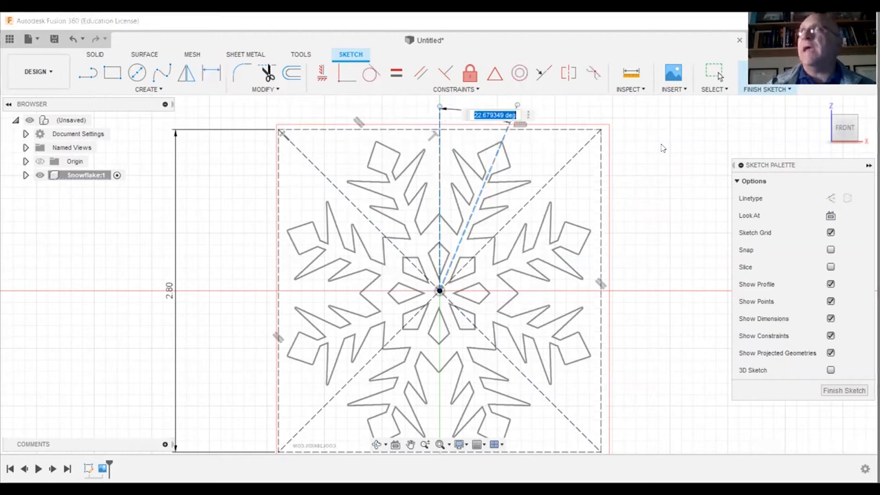
text(45)
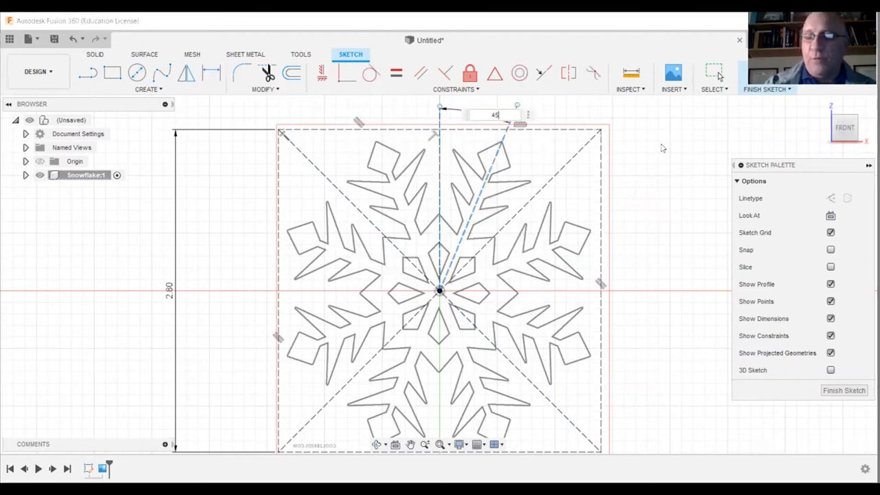
text(/2)
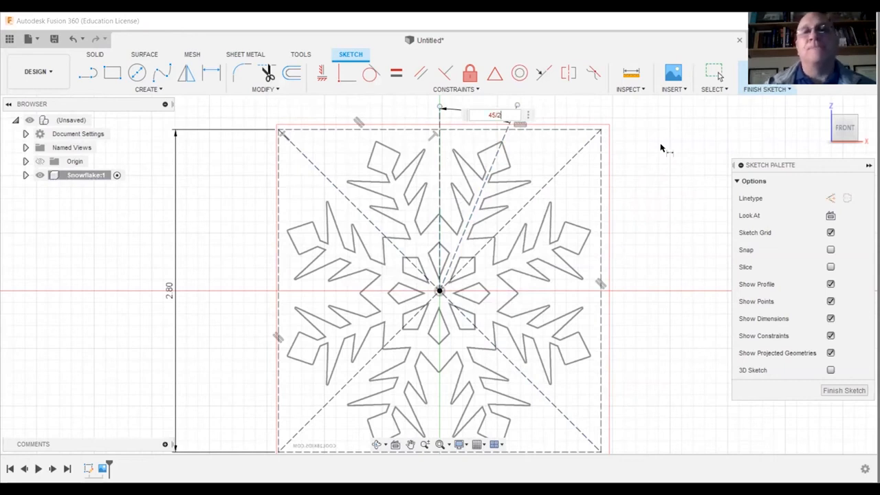
key(Return)
Trace the left half of the upper-right snowflake arm and the right half of the small diamond above the origin with lines.
scroll(487, 155, up, 1)
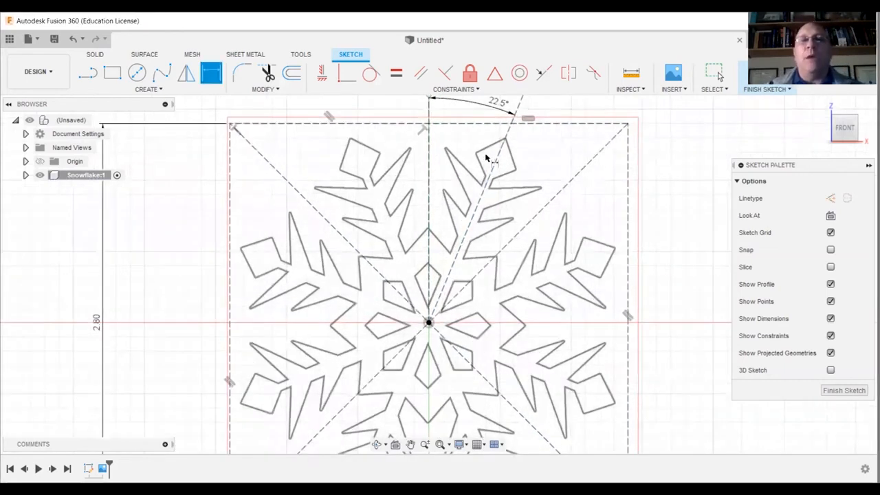
scroll(484, 152, up, 1)
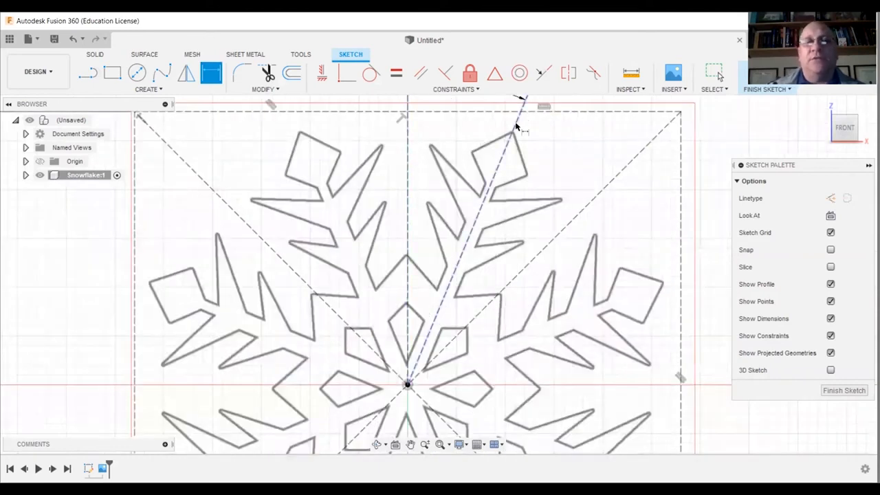
click(87, 72)
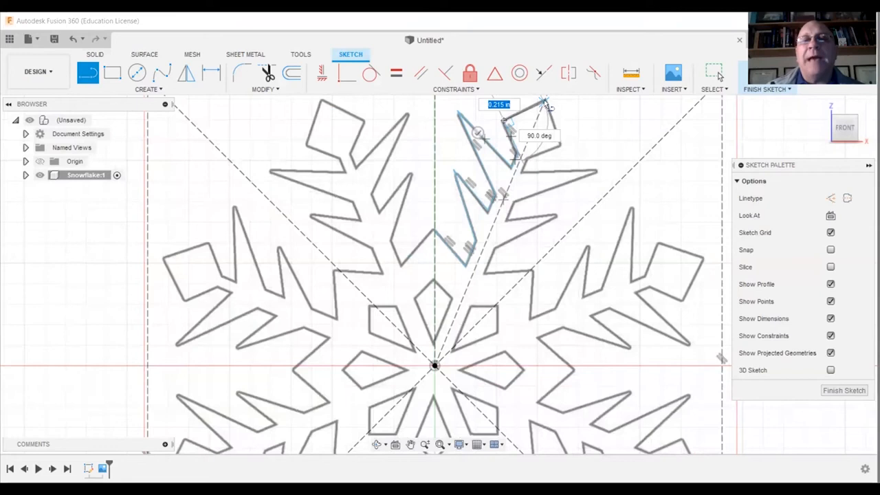
click(545, 102)
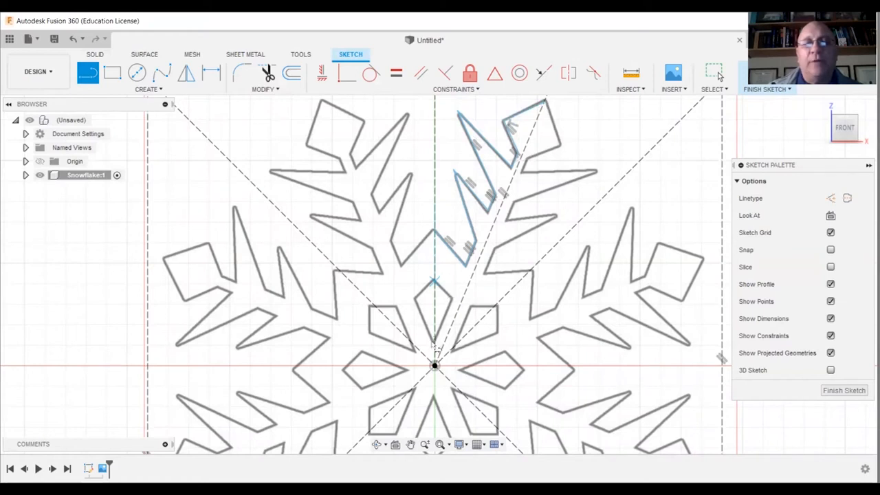
right_click(587, 136)
click(632, 139)
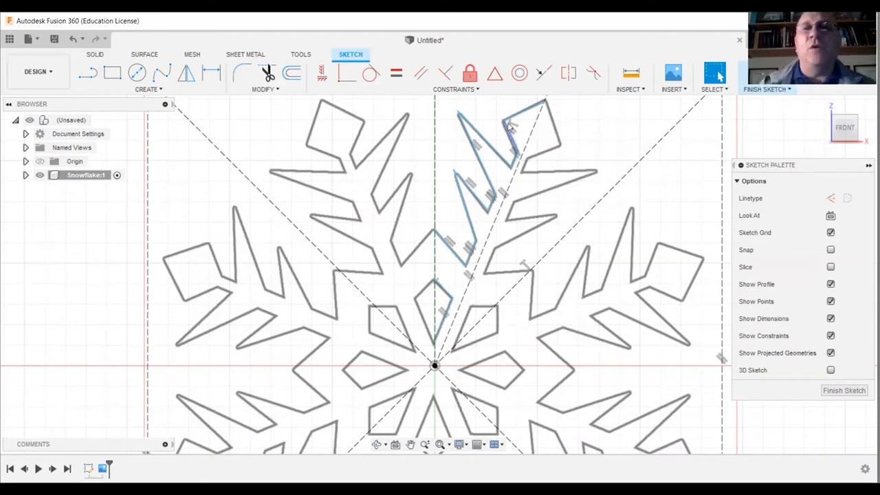
Make the three short inner segments beside the slanted construction line collinear with one another.
scroll(514, 125, up, 1)
scroll(512, 126, up, 2)
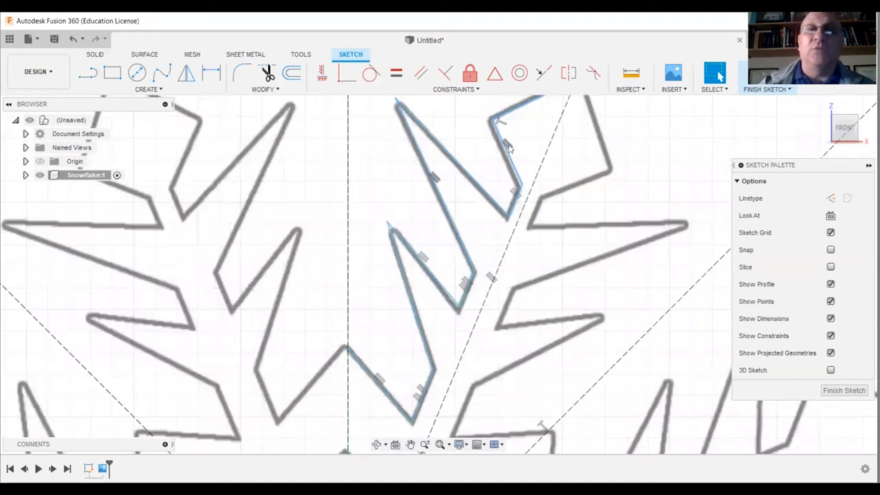
scroll(509, 147, down, 3)
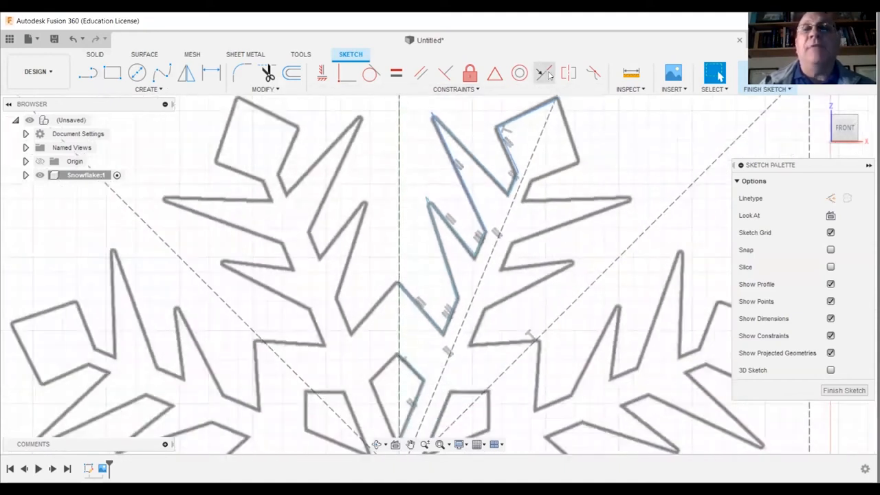
click(544, 72)
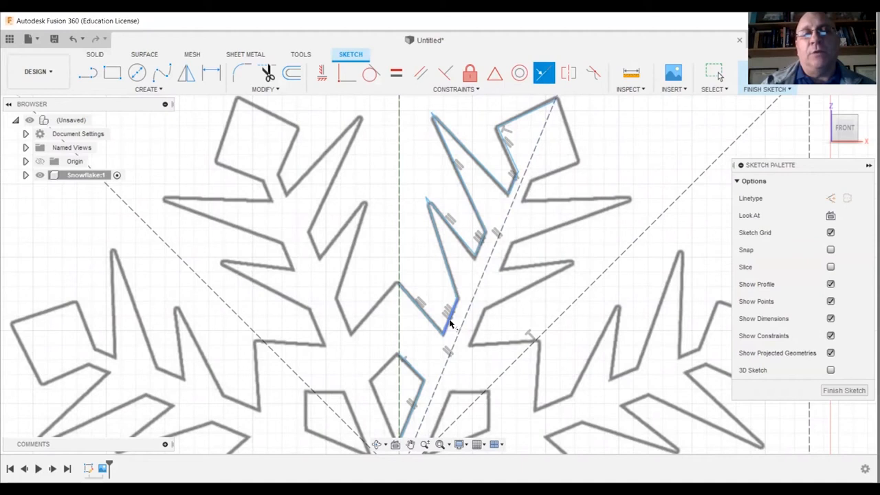
click(455, 303)
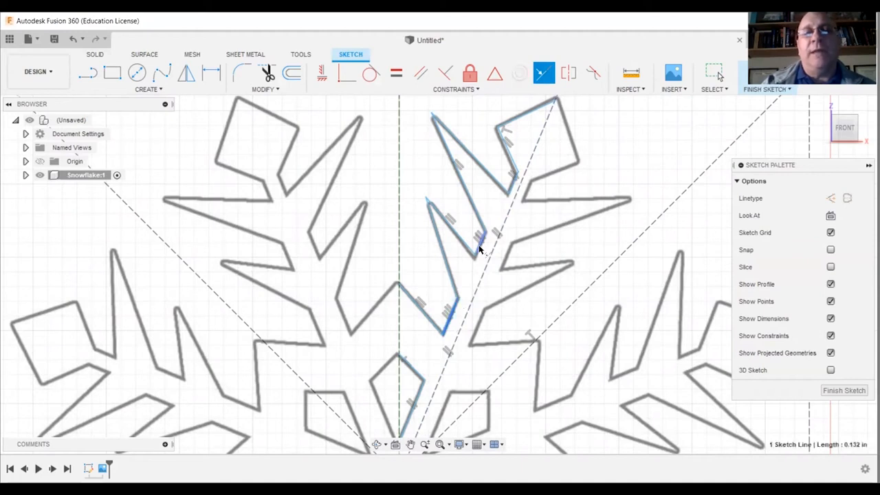
click(478, 245)
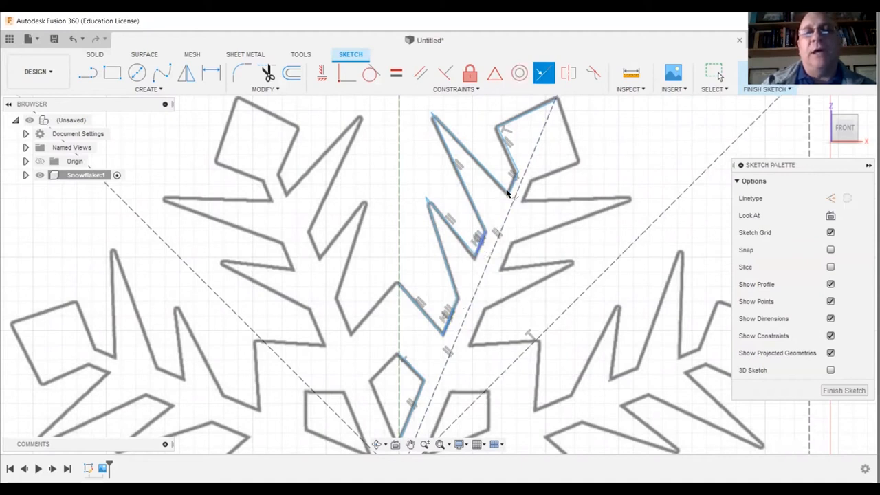
click(512, 186)
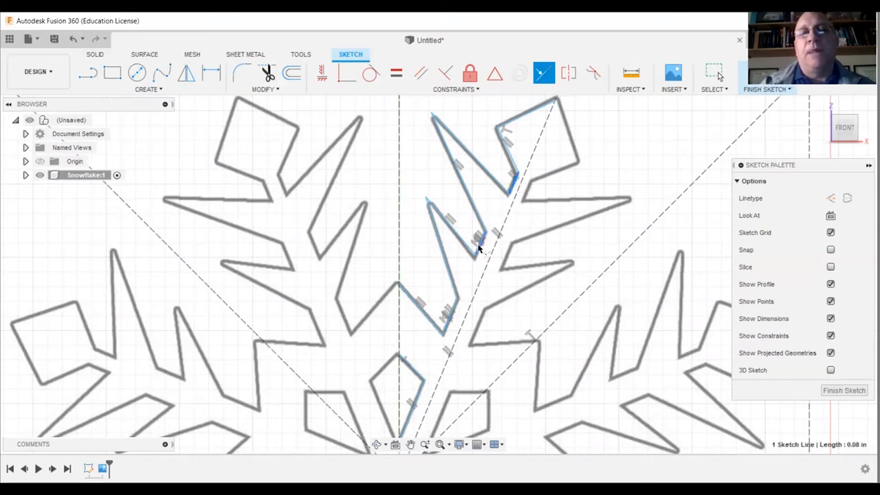
click(479, 249)
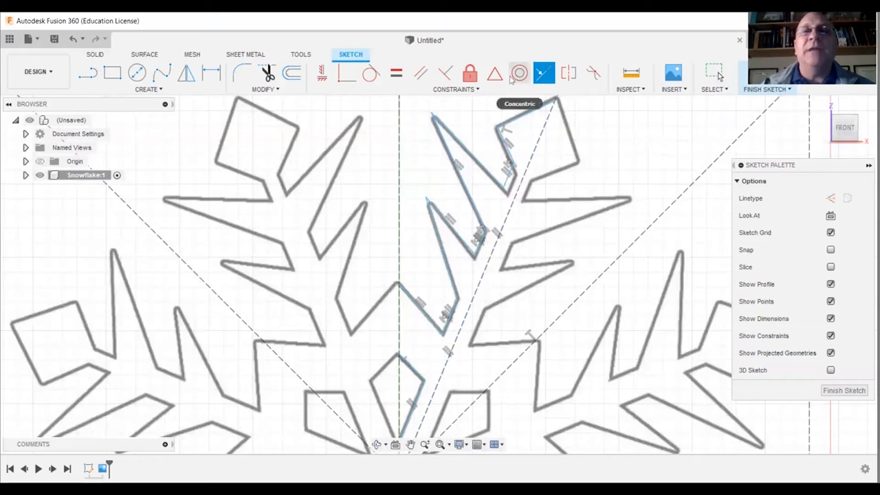
Apply parallel constraints between the notch and small diamond edges and between the matching edges of the arm's two spikes.
click(419, 74)
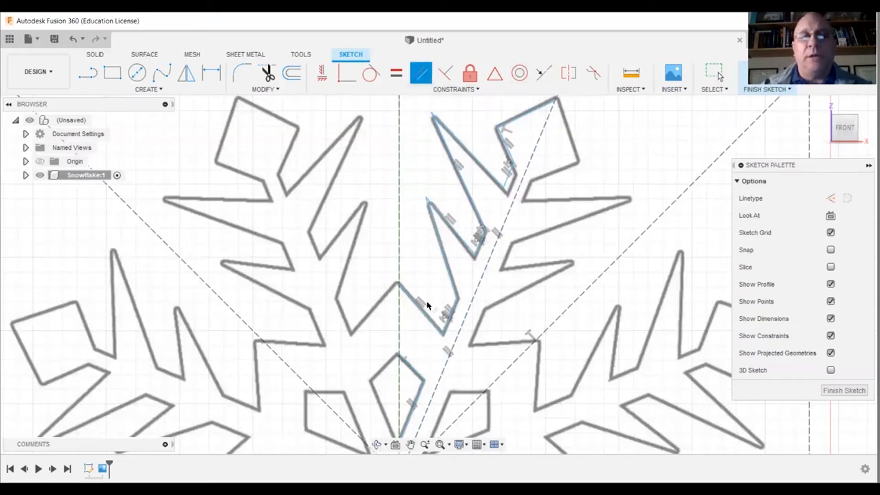
click(422, 315)
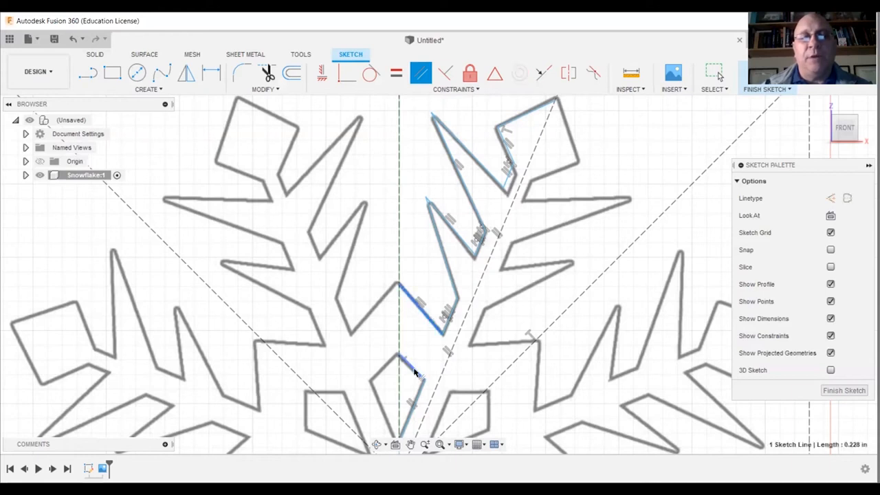
click(415, 371)
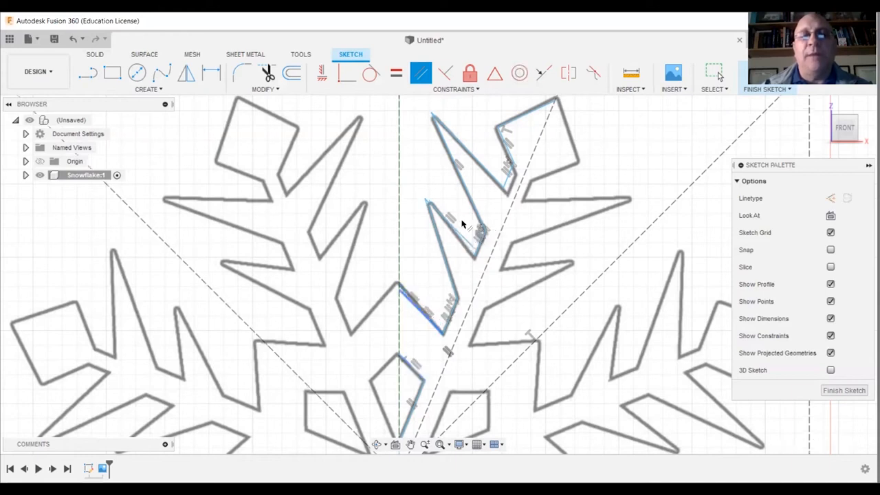
click(459, 235)
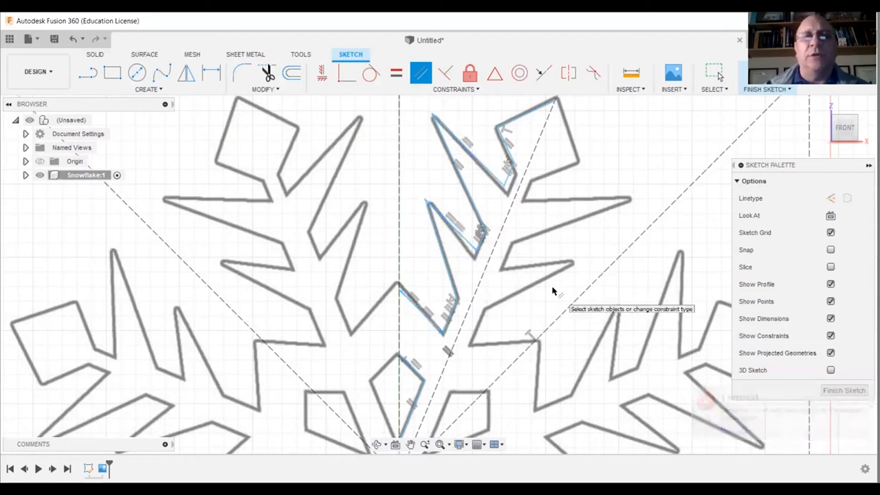
click(462, 177)
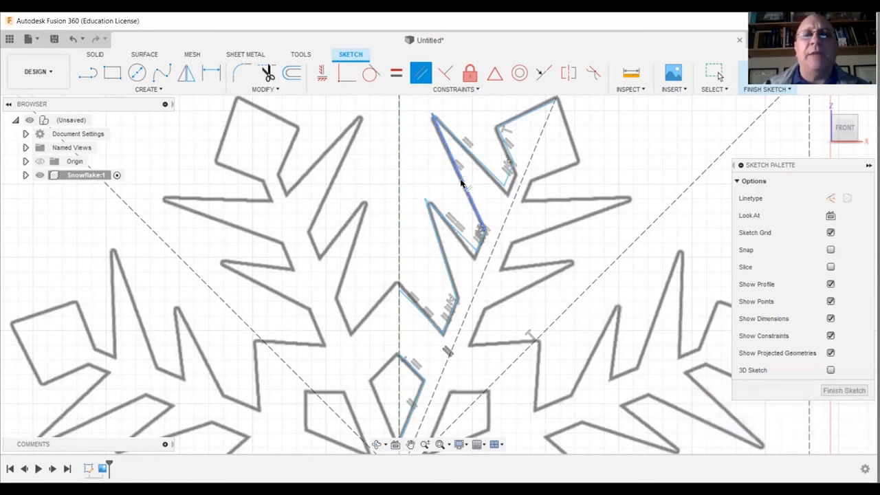
click(440, 249)
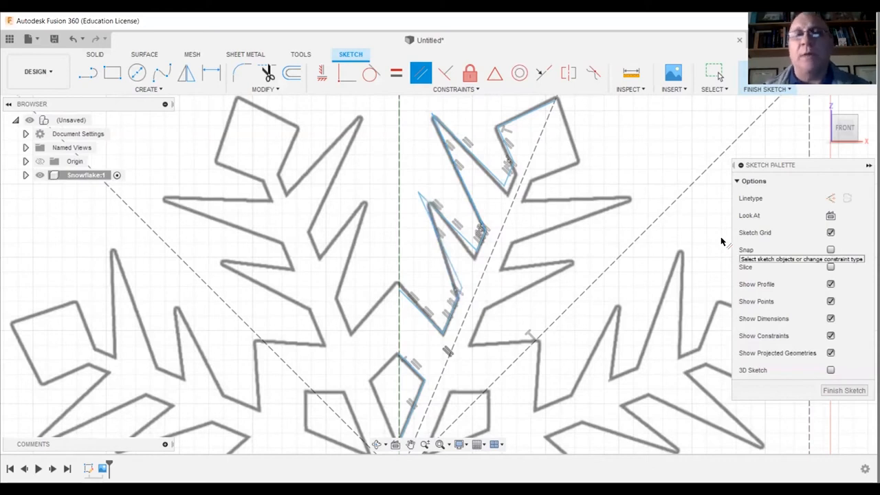
Mirror all the traced arm and diamond lines about the slanted construction line.
scroll(609, 204, down, 5)
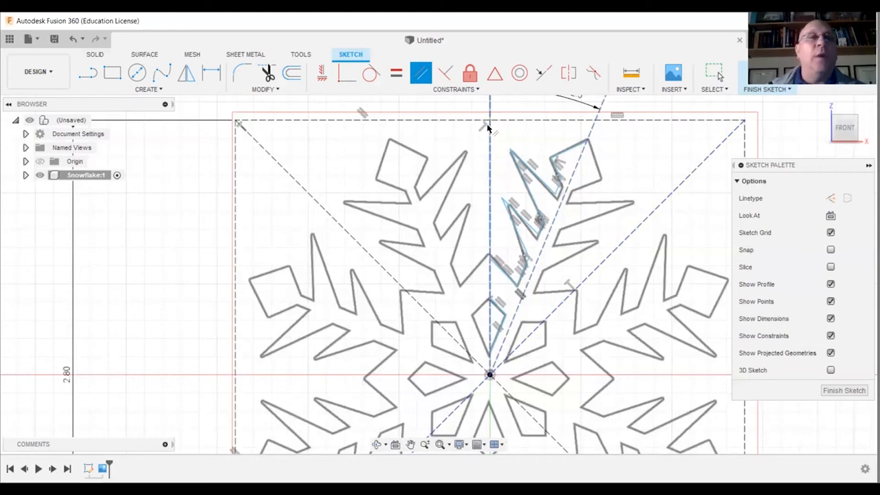
click(156, 91)
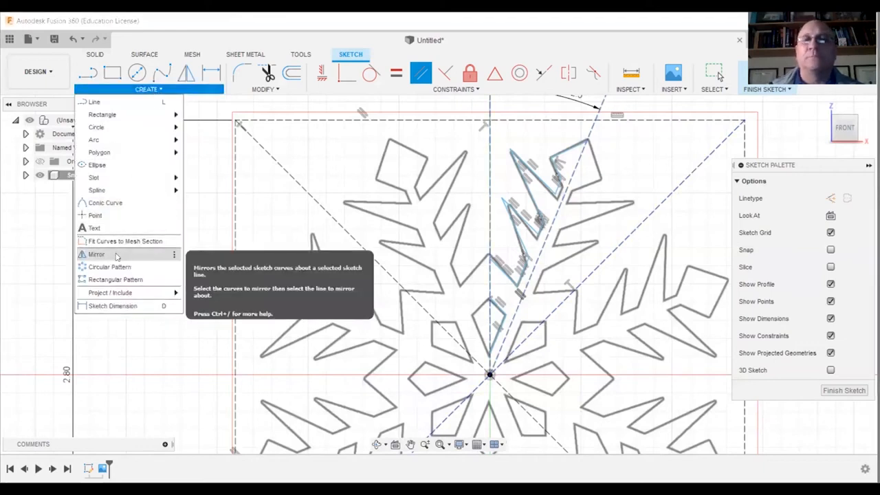
click(97, 254)
drag(456, 101, 624, 392)
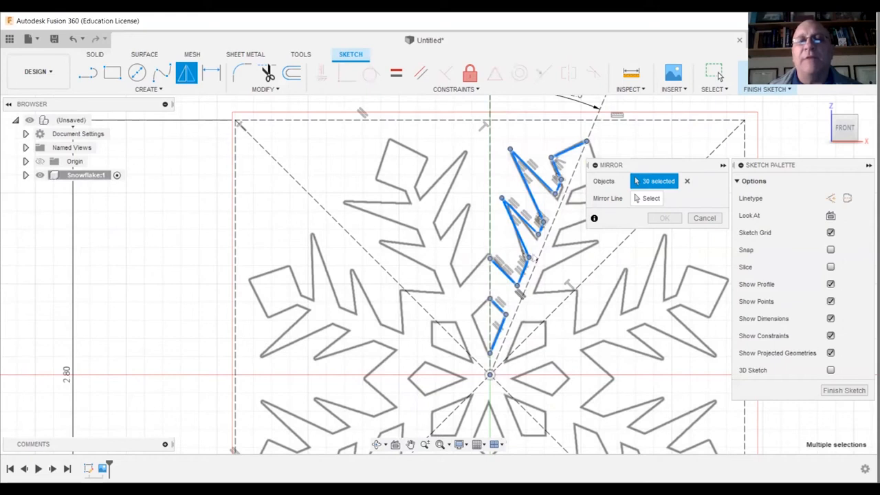
drag(678, 168, 369, 121)
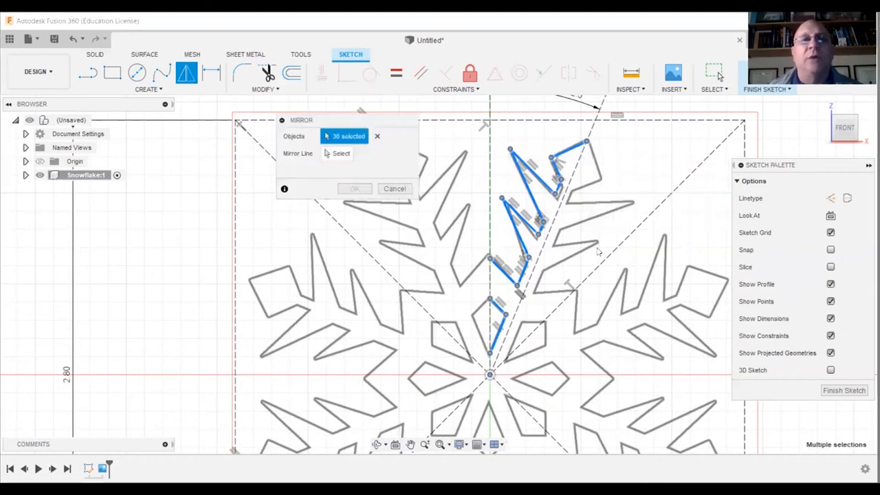
click(343, 154)
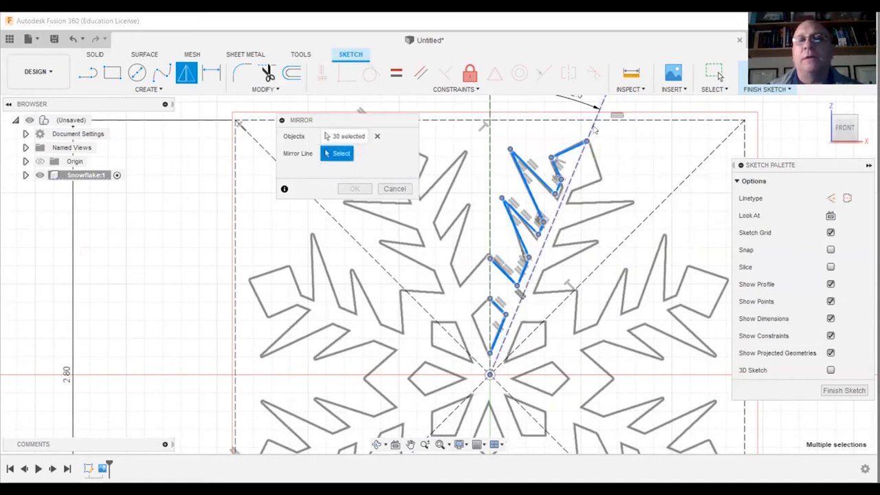
click(595, 130)
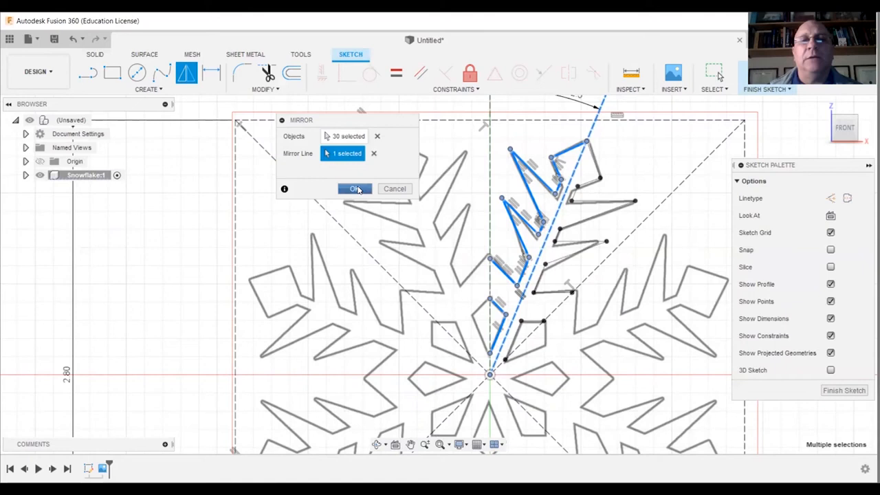
click(356, 189)
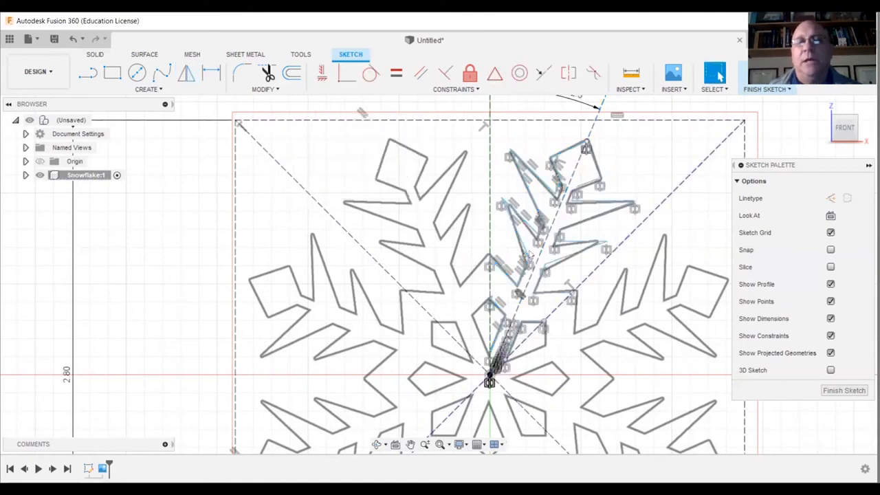
Circular-pattern all the traced and mirrored arm and diamond lines around the origin with full angular spacing and a quantity of 8.
scroll(630, 301, down, 2)
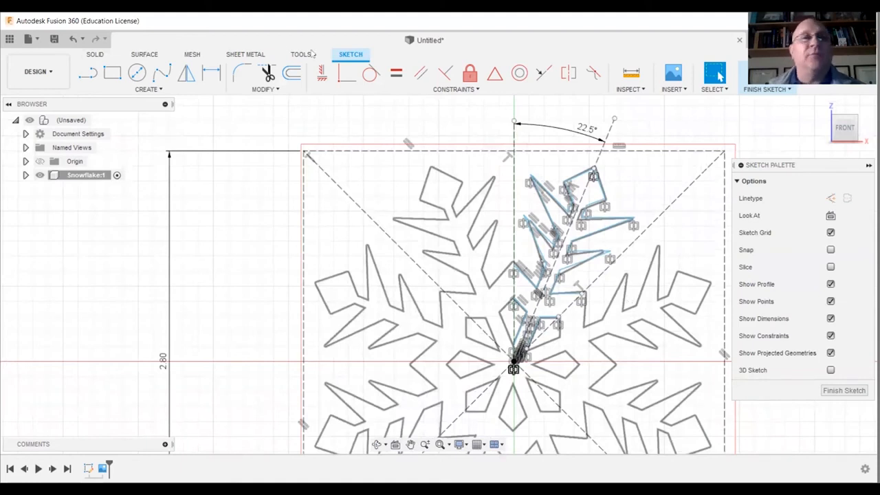
click(158, 93)
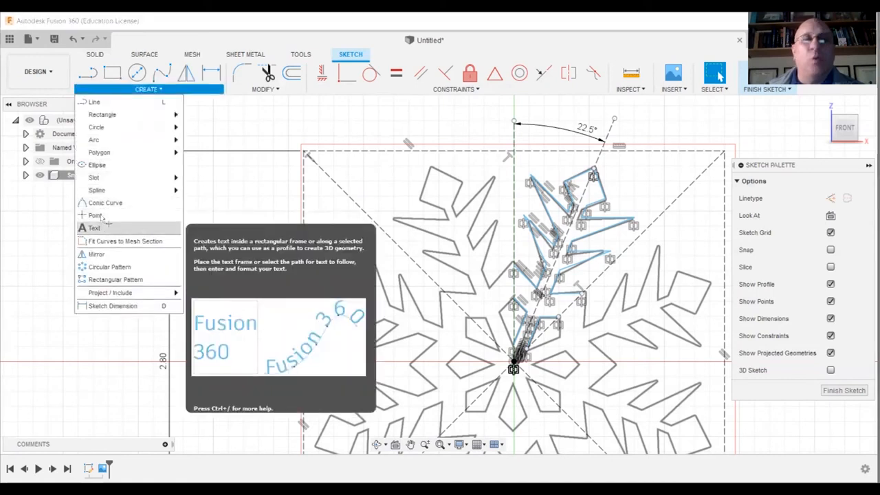
click(94, 227)
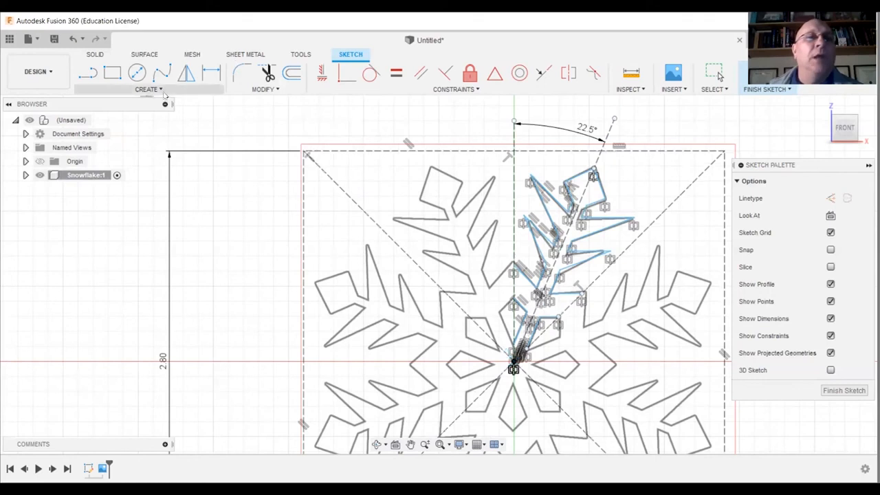
click(162, 90)
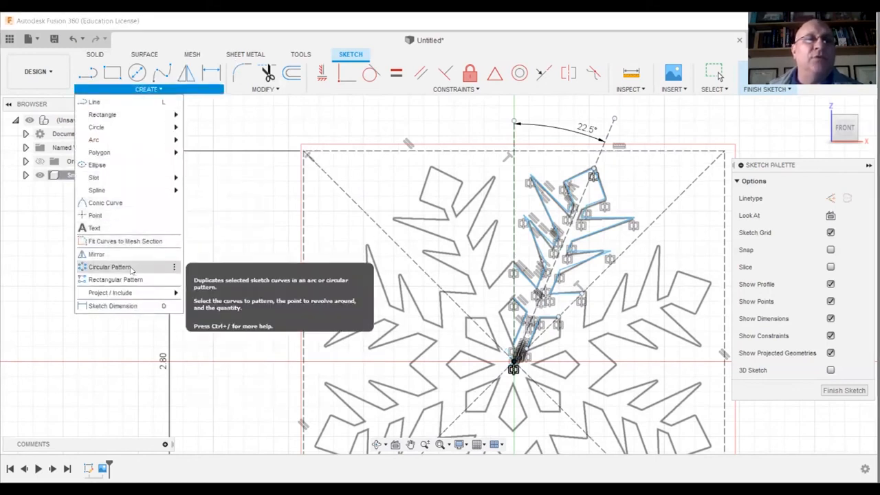
click(131, 268)
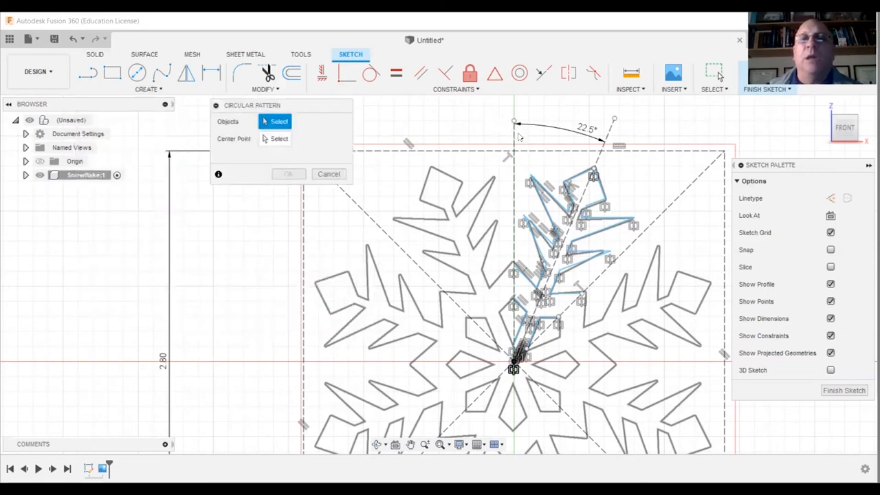
drag(493, 123, 637, 360)
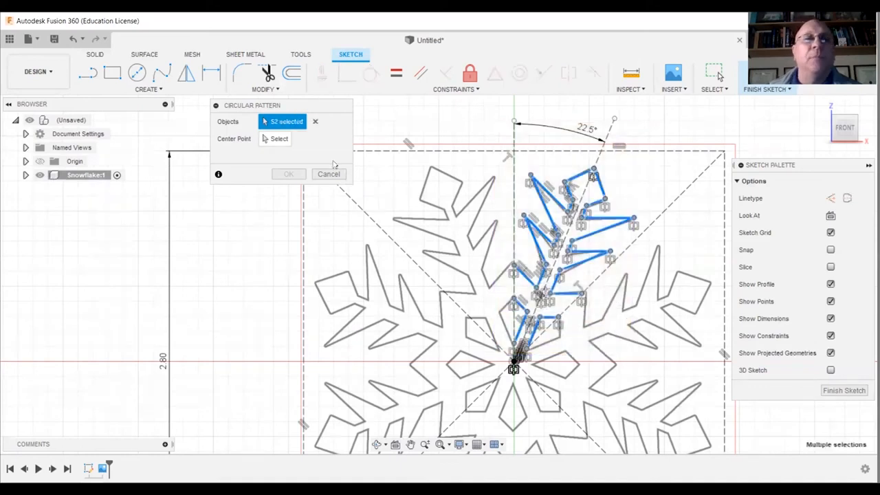
click(271, 139)
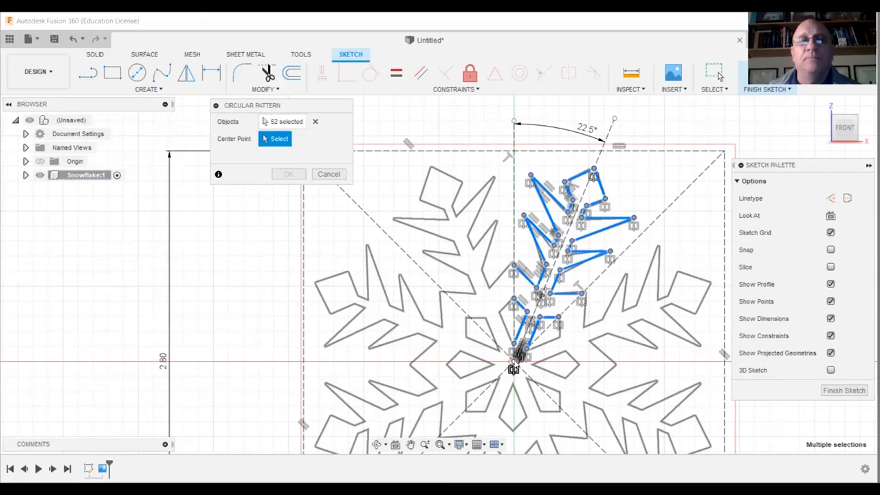
click(514, 359)
drag(281, 189, 261, 193)
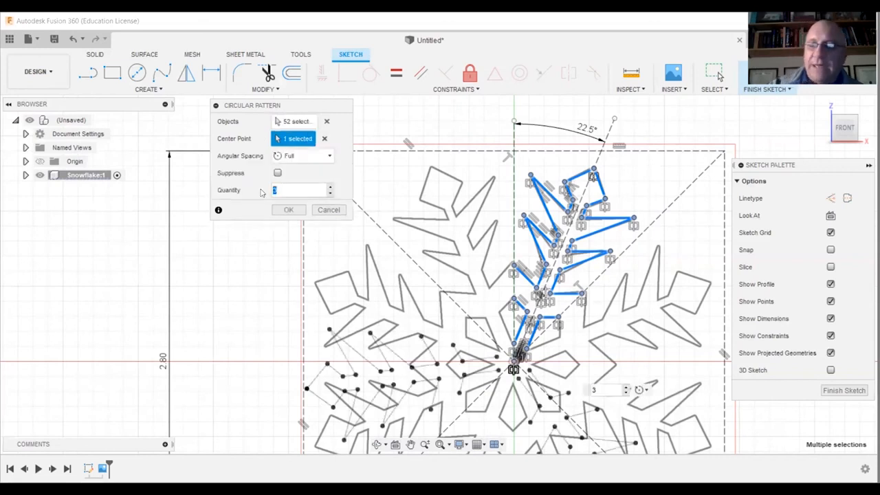
text(8)
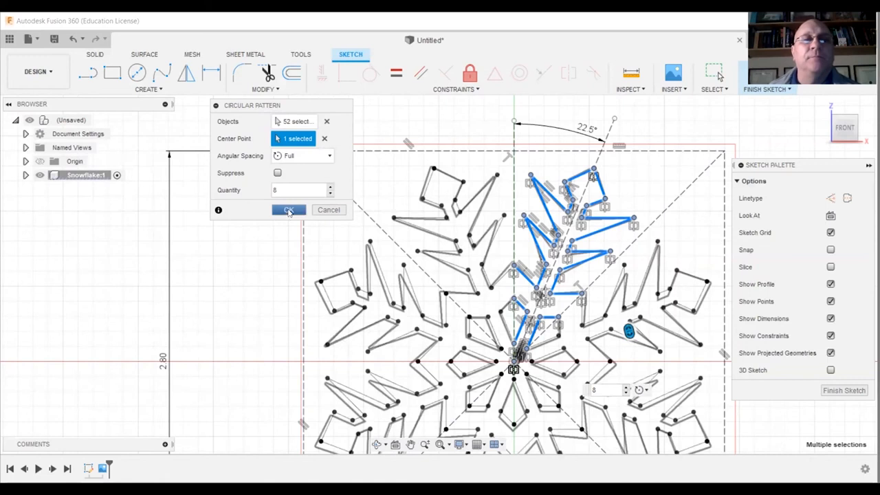
click(289, 211)
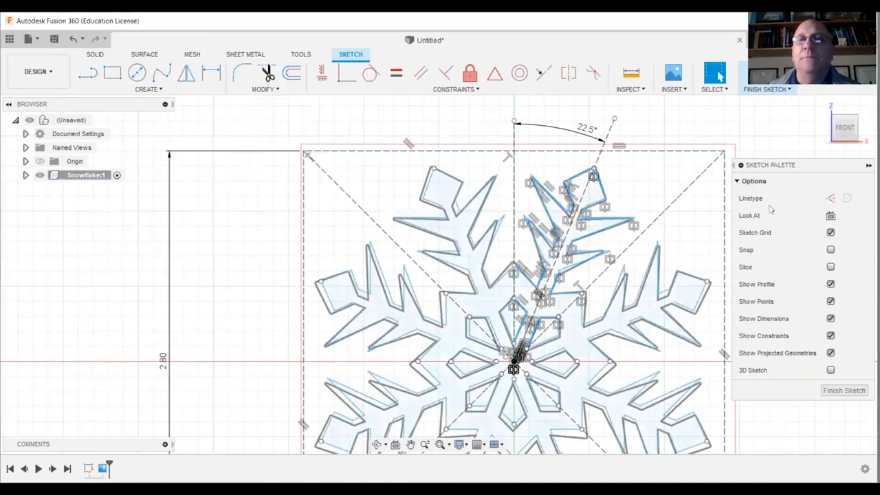
Hide the snowflake component's canvases and finish the sketch.
scroll(637, 313, down, 3)
scroll(636, 313, up, 1)
middle_drag(636, 313, 532, 270)
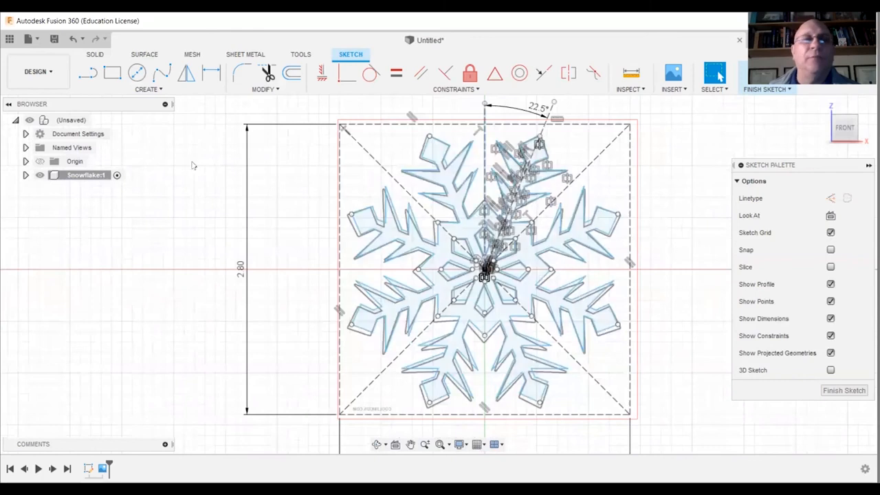
click(25, 175)
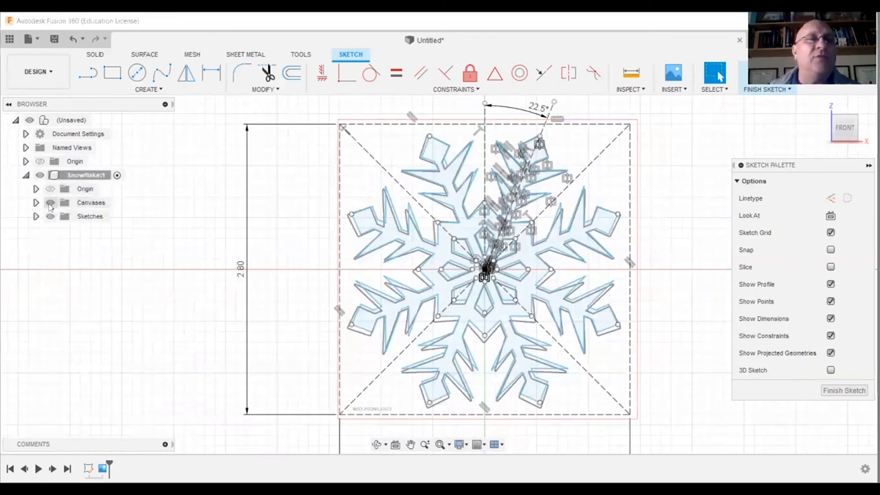
click(49, 202)
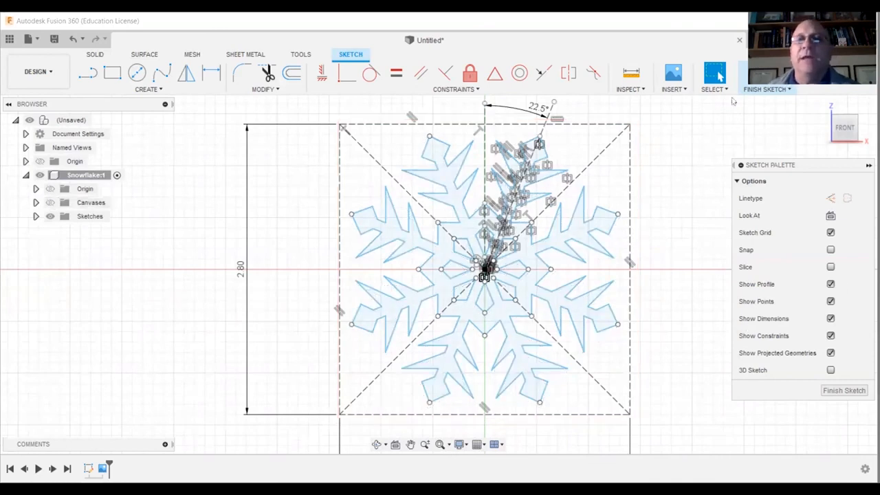
click(714, 75)
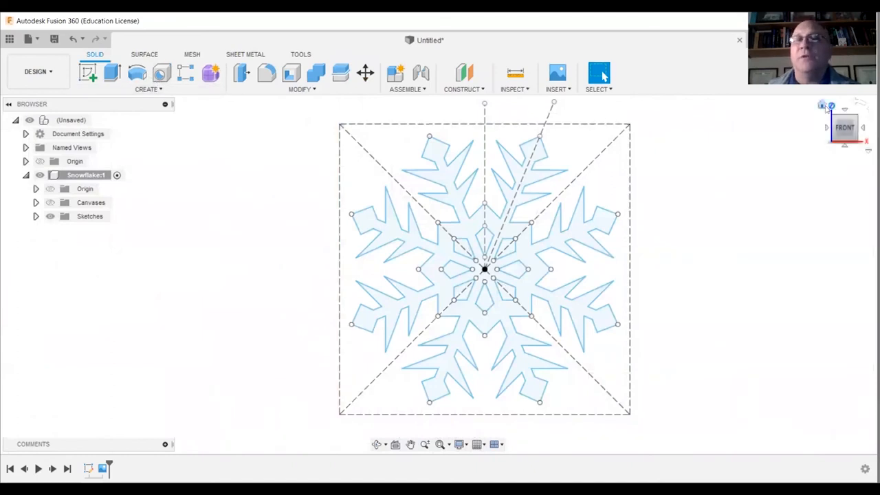
Extrude the snowflake profile, without the small diamond openings around the centre, 0.125 in to one side as a new body.
click(822, 104)
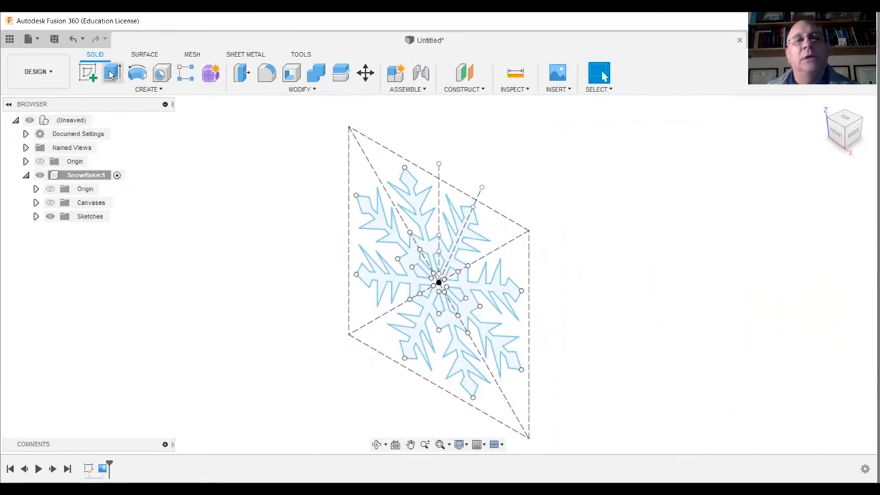
click(111, 73)
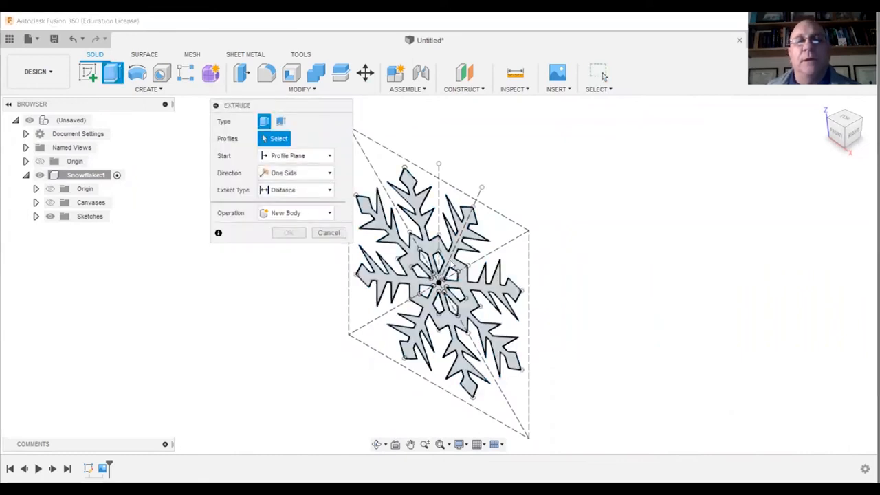
click(451, 278)
drag(448, 277, 472, 263)
drag(548, 297, 571, 300)
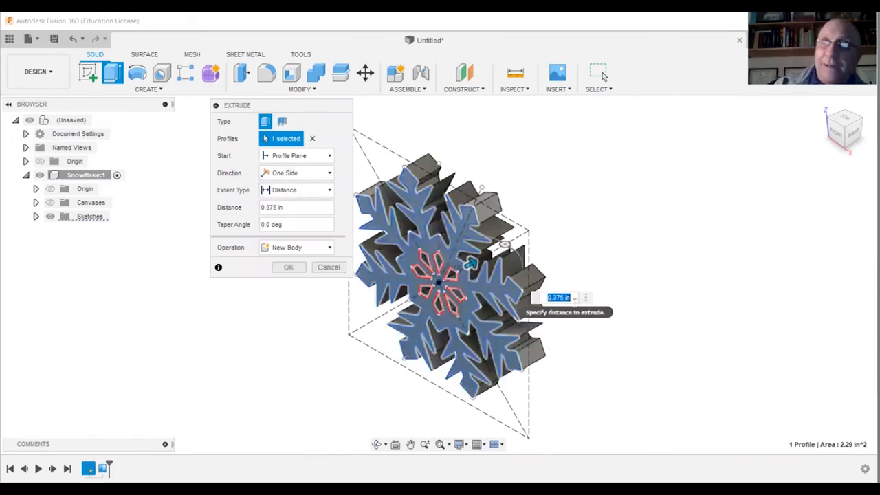
text(0)
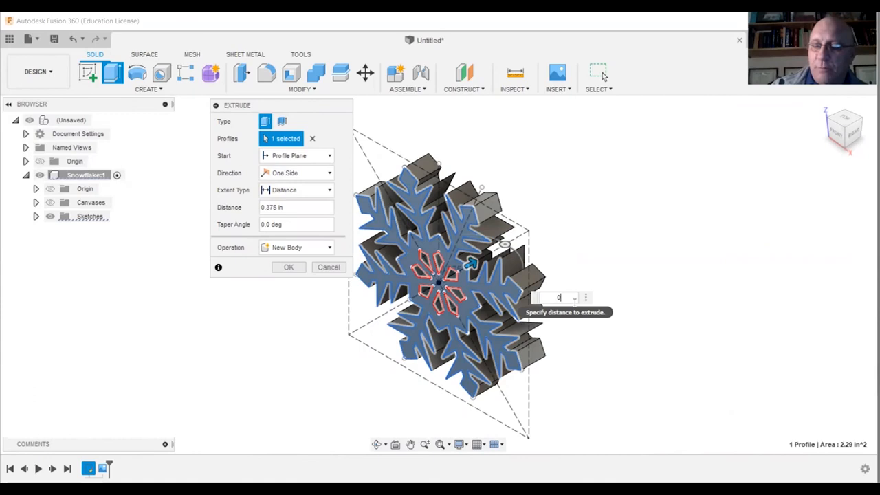
text(.1325)
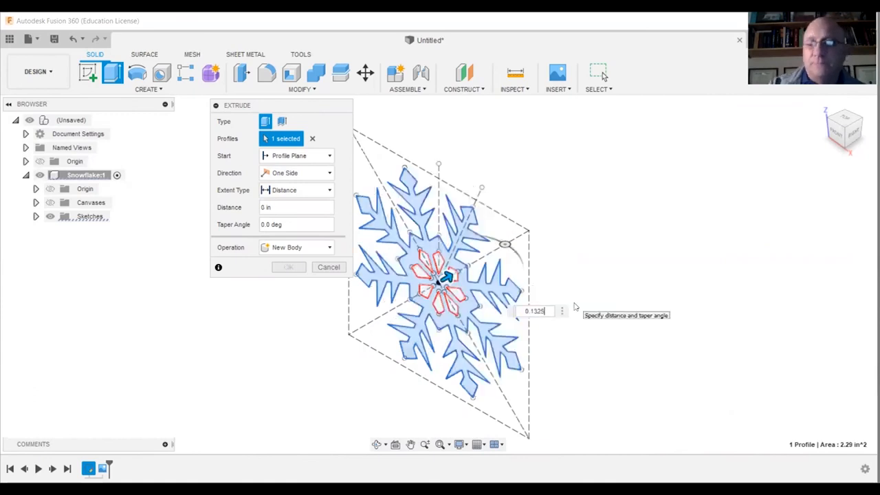
key(BackSpace)
text(25)
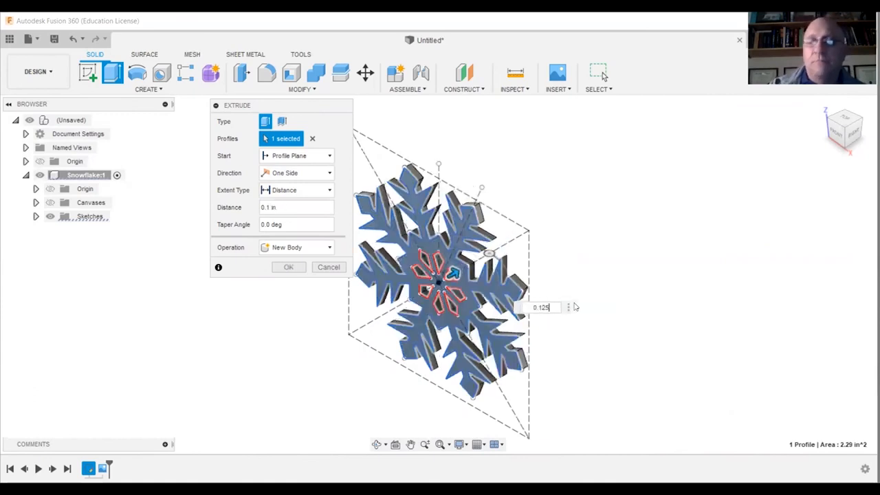
key(Return)
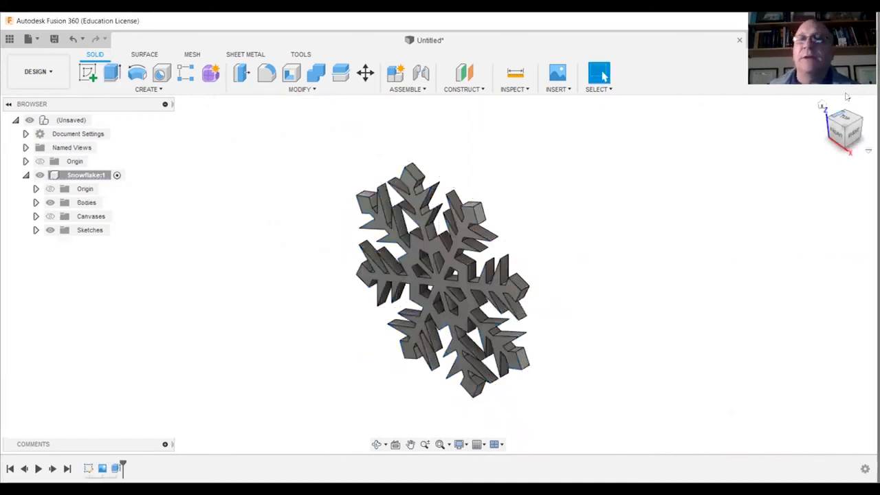
Save the design in the Unit 1.3 project, naming it "Snowflake - " followed by the author's full name.
click(376, 446)
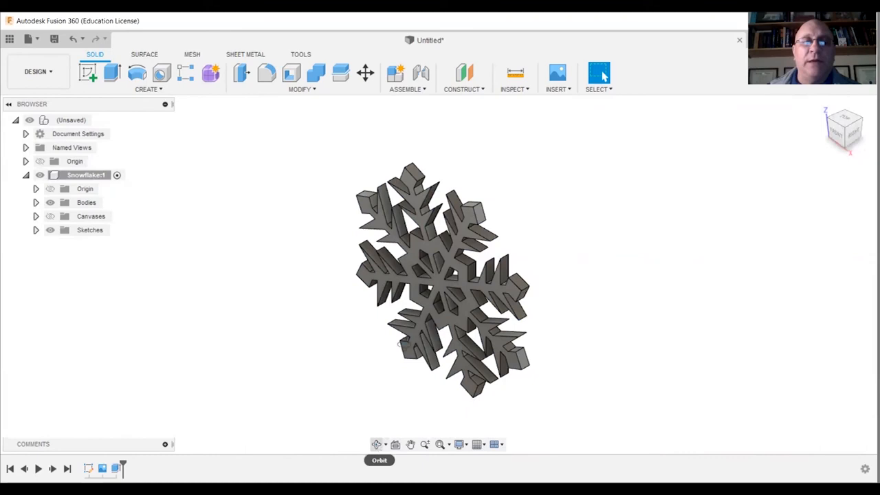
mouse_move(393, 335)
mouse_down()
mouse_move(426, 315)
mouse_move(441, 291)
mouse_move(402, 328)
mouse_up()
right_click(539, 231)
key(Escape)
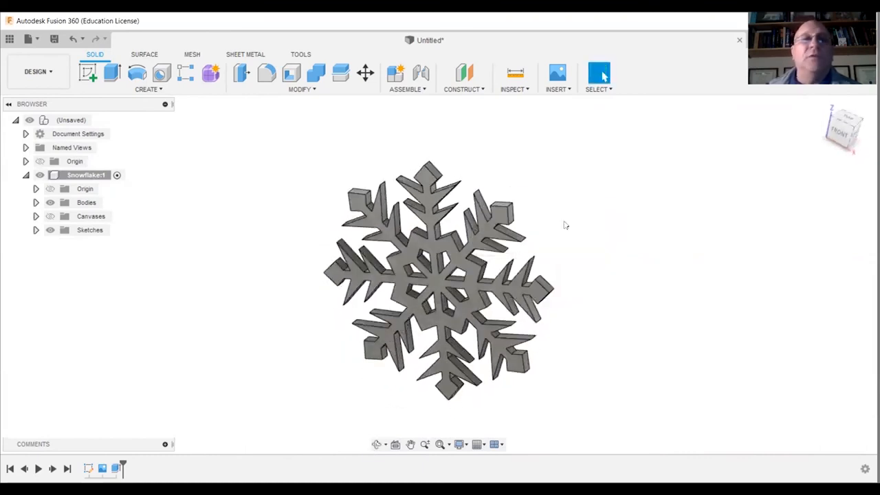
click(55, 39)
text(Snowflake)
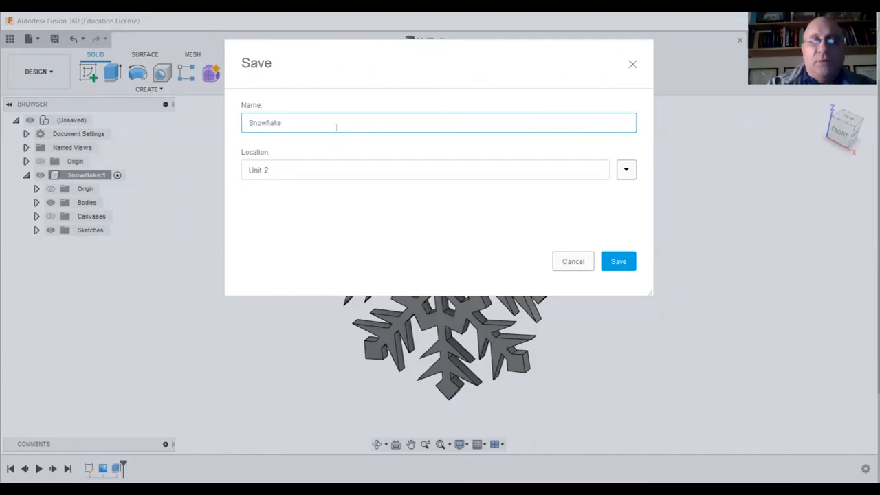
text( - Todd)
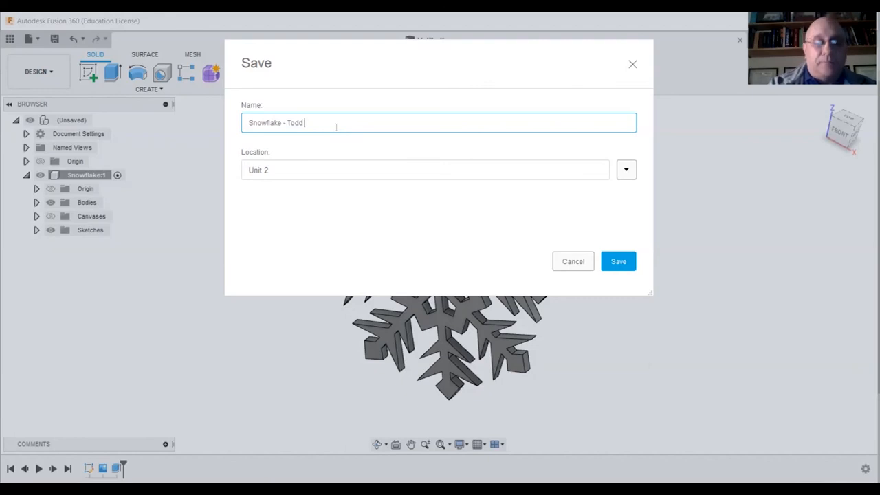
text( Benz)
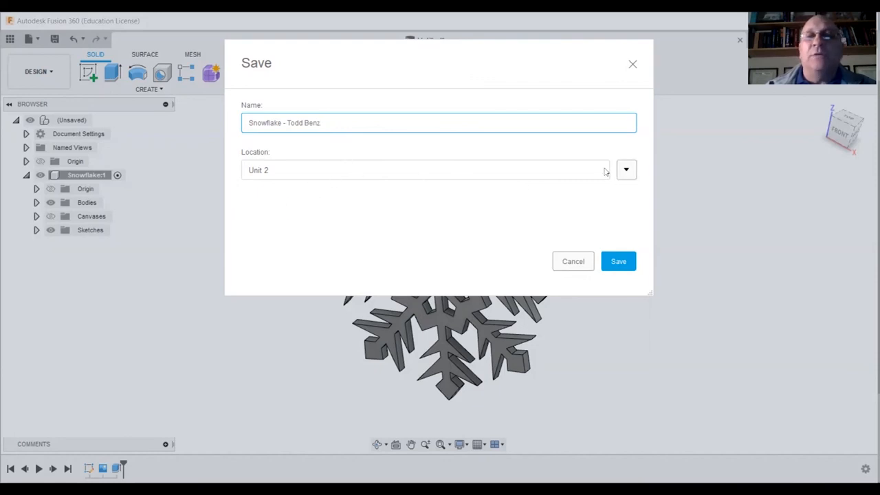
click(626, 171)
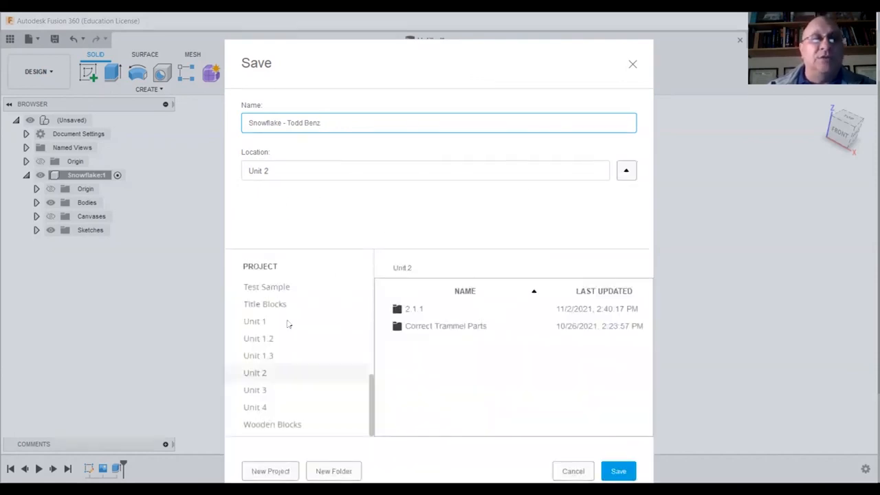
click(265, 356)
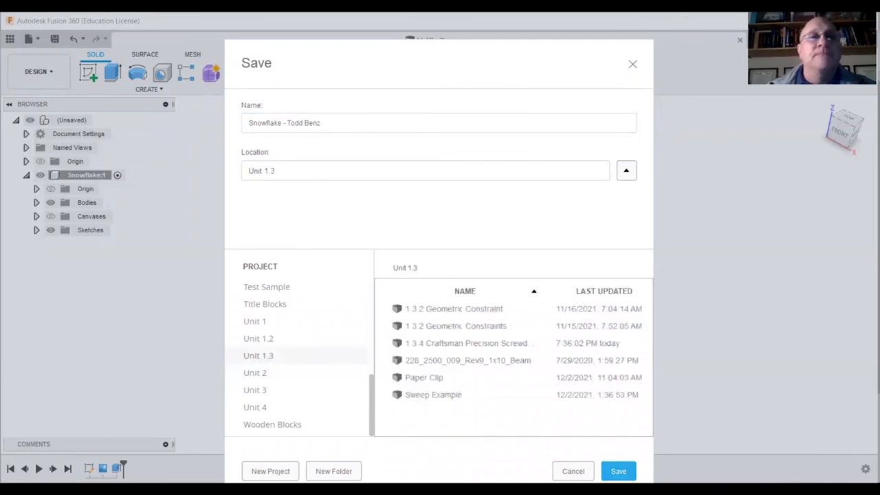
click(617, 471)
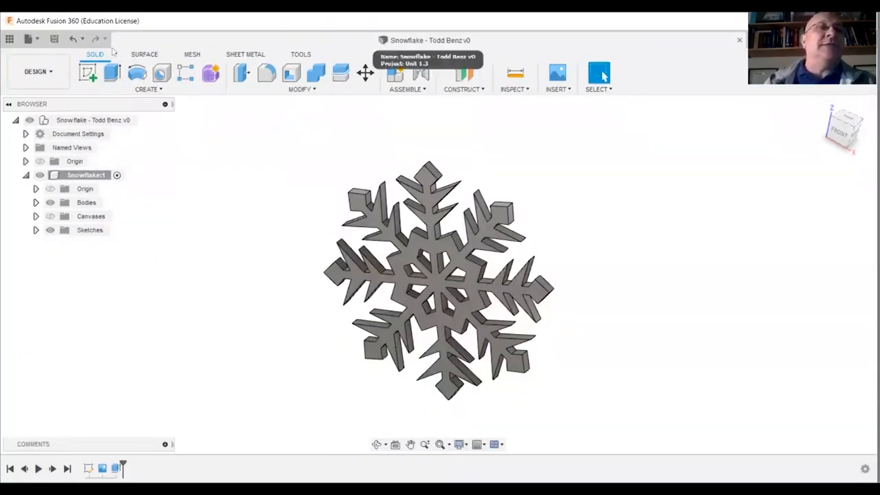
Export the snowflake design to the Desktop as a SAT file (*.sat), keeping the design's name.
click(29, 39)
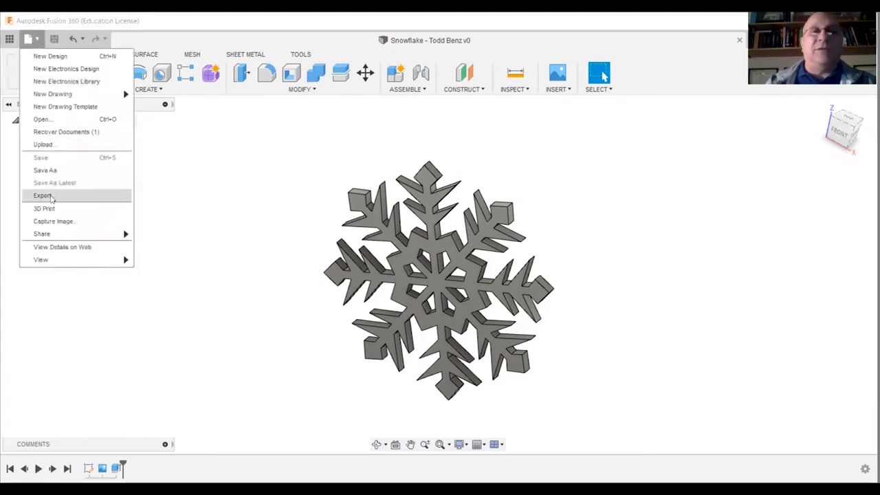
click(52, 197)
click(343, 124)
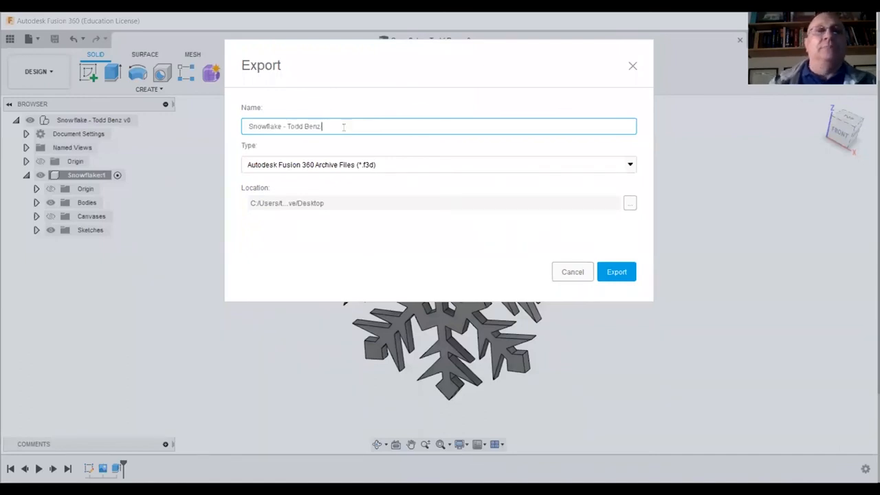
click(630, 169)
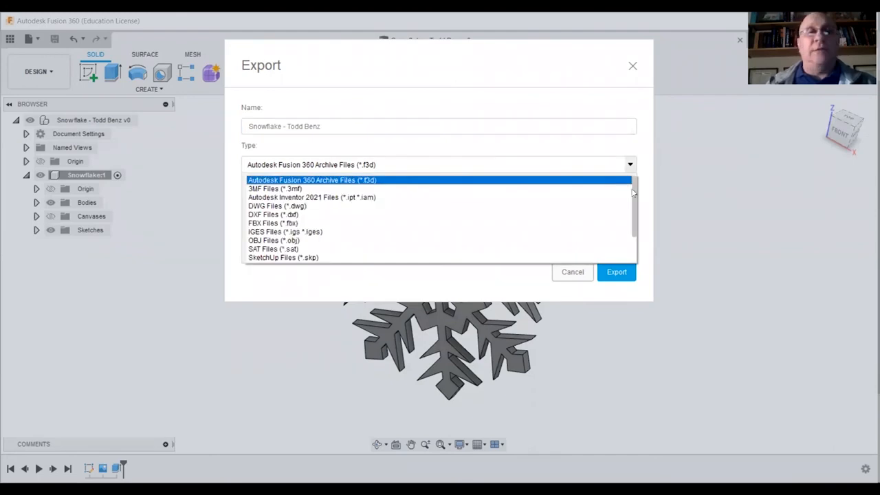
scroll(307, 264, down, 1)
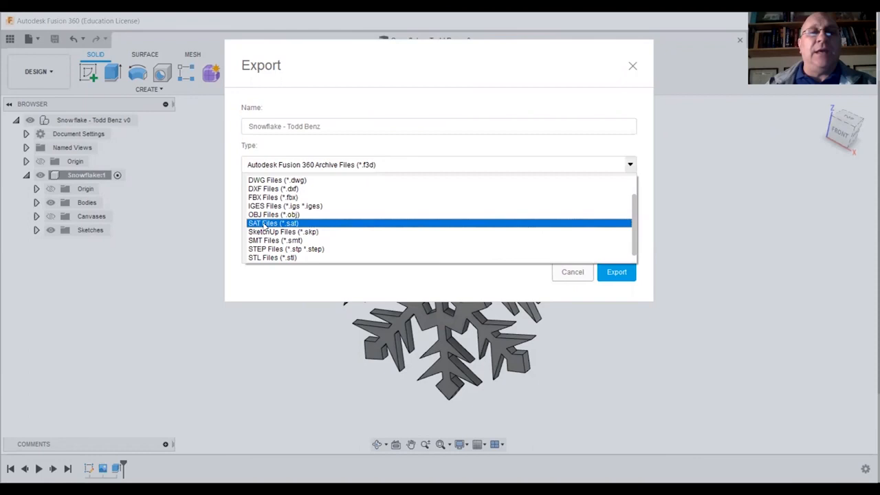
click(265, 224)
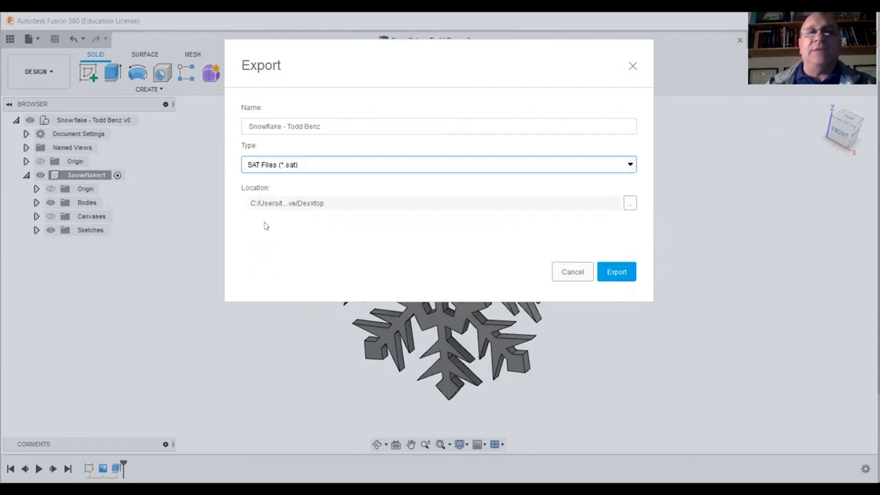
click(619, 273)
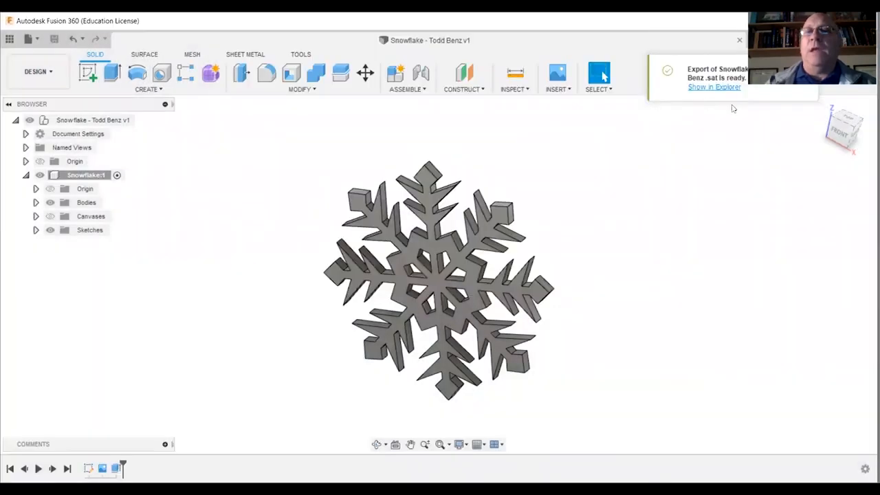